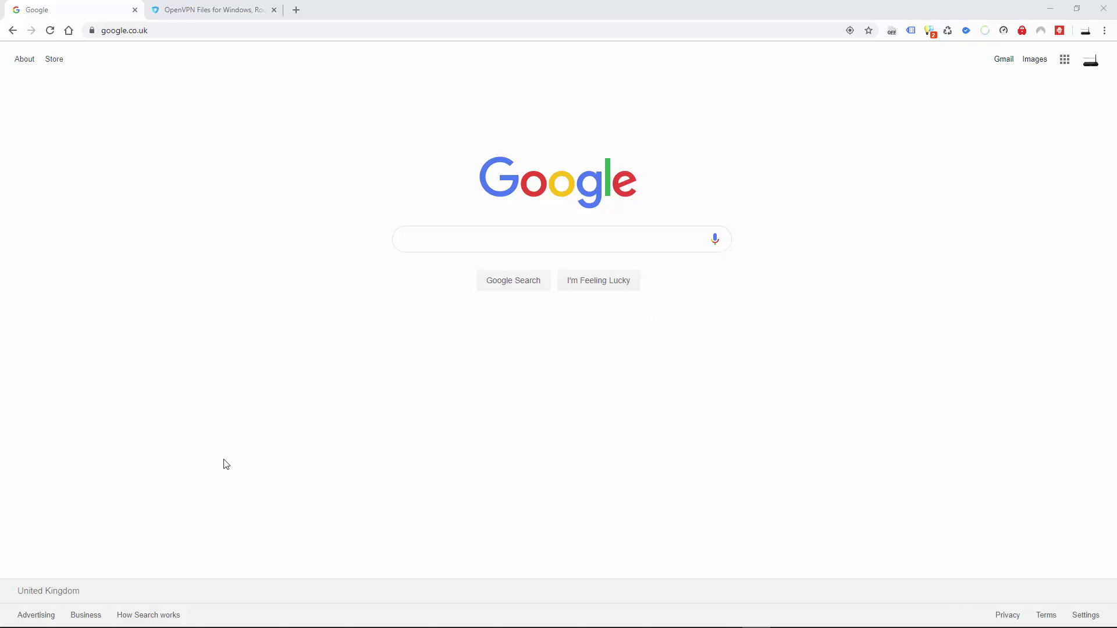
Open the router's control panel at 192.168.12.1.
left_click(146, 30)
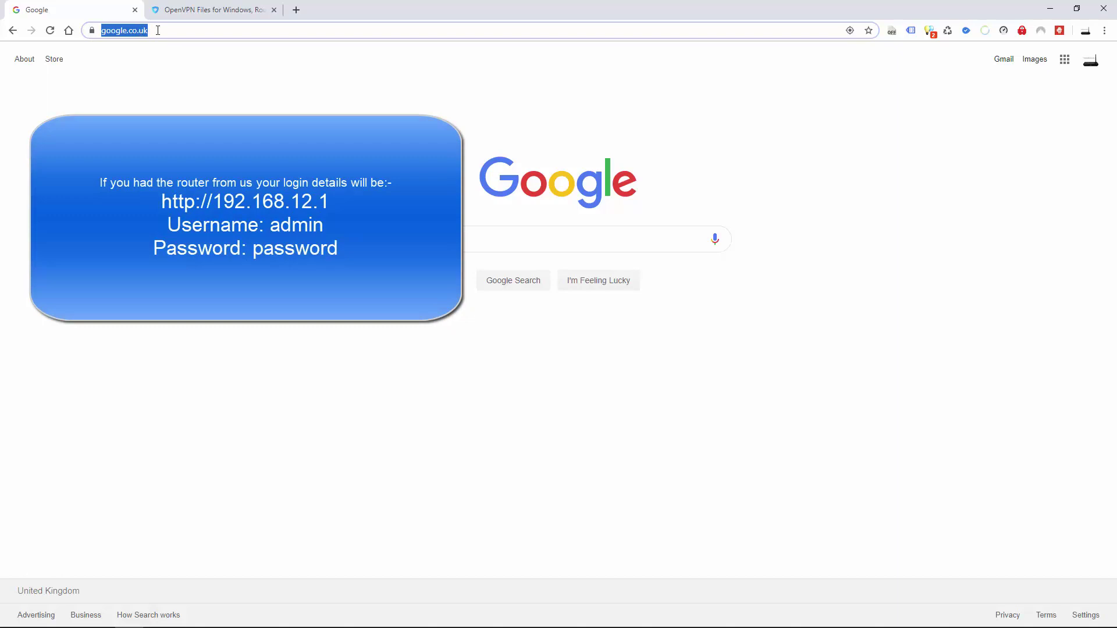
type("192.168")
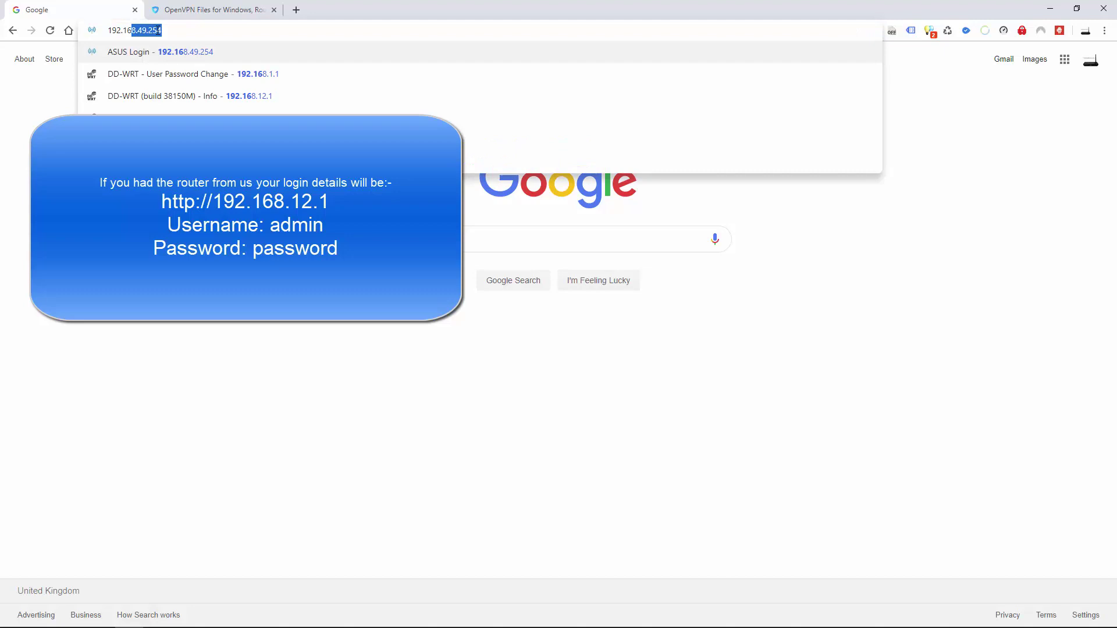
type(".12.1")
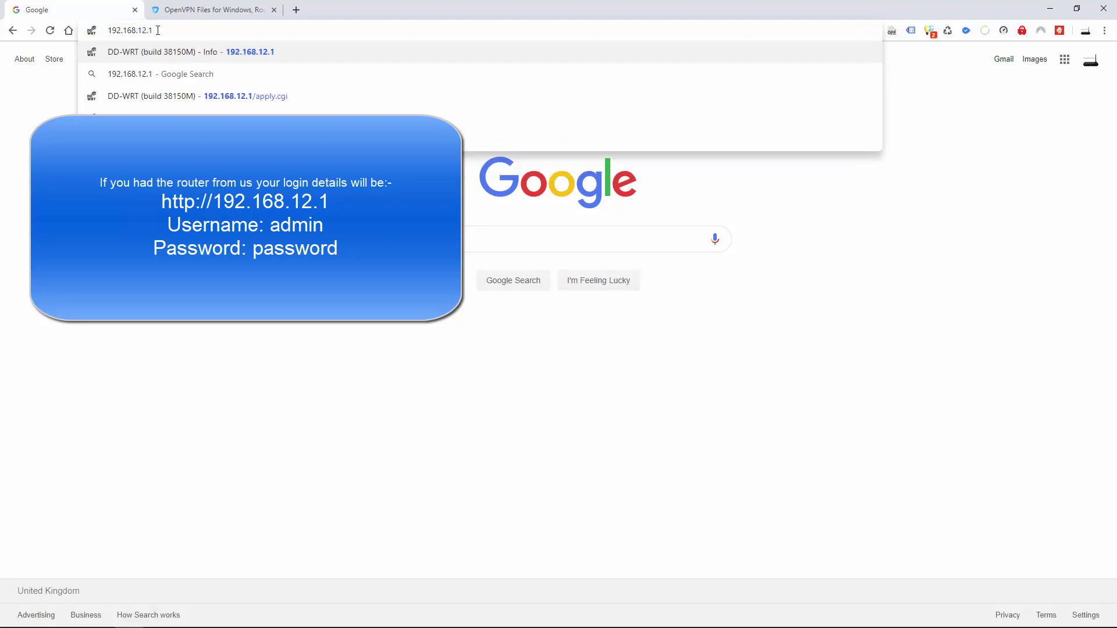
key("Return")
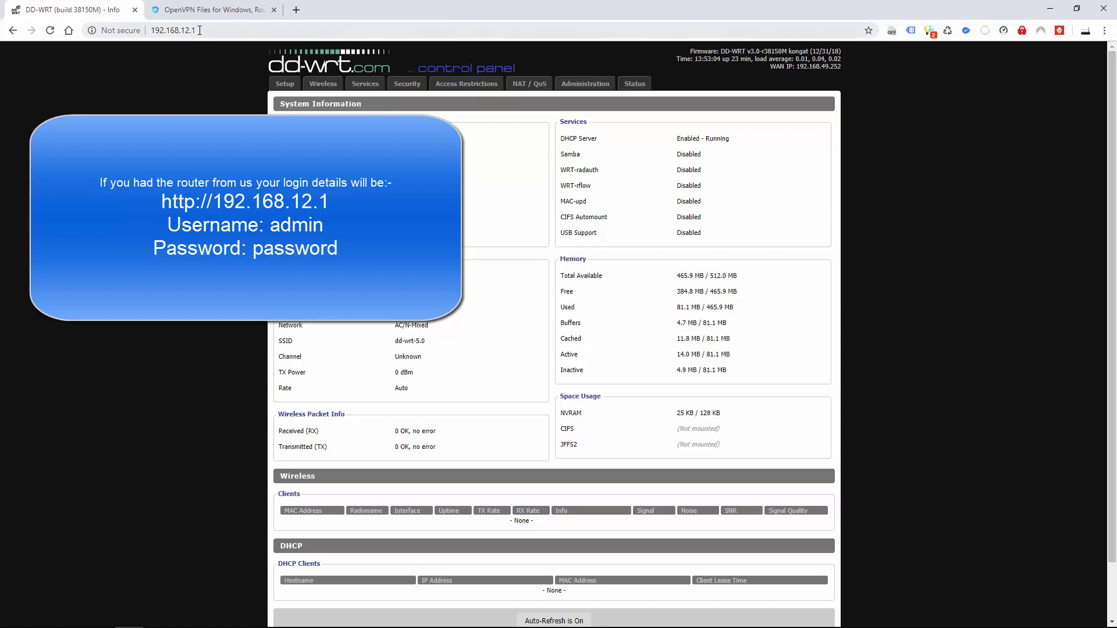
Open the router's VPN service settings and check the OpenVPN client's server name.
left_click(283, 86)
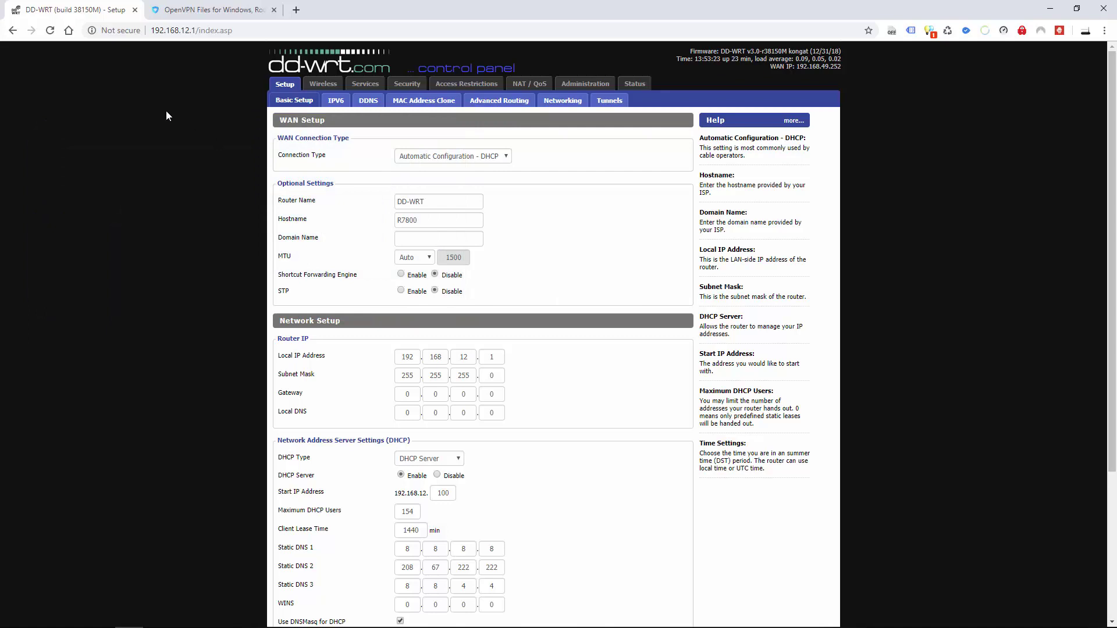
left_click(365, 85)
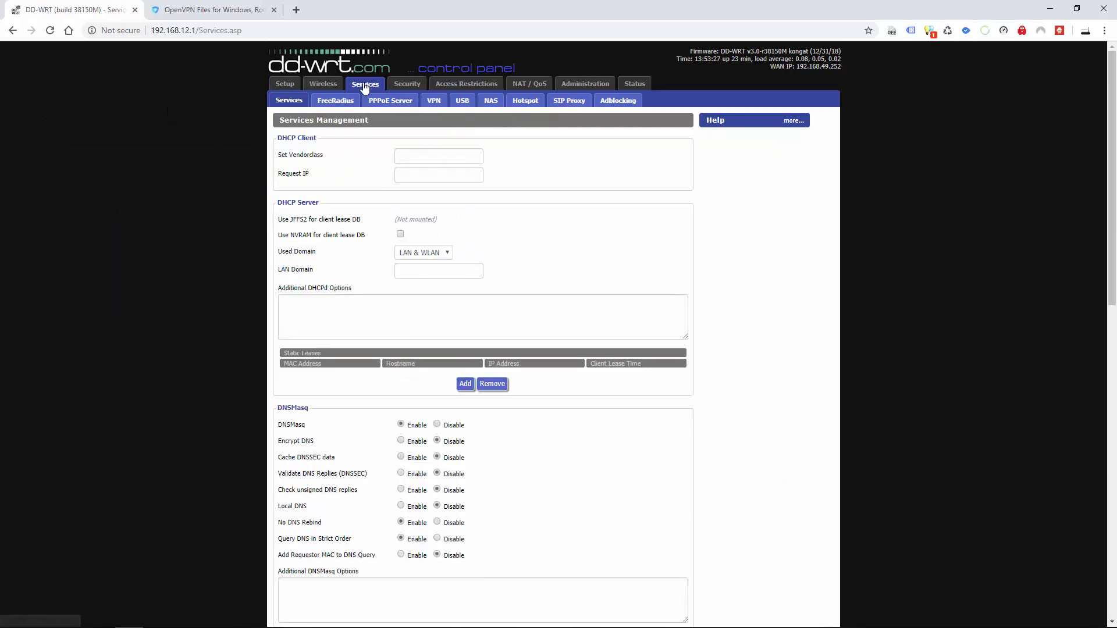
left_click(434, 101)
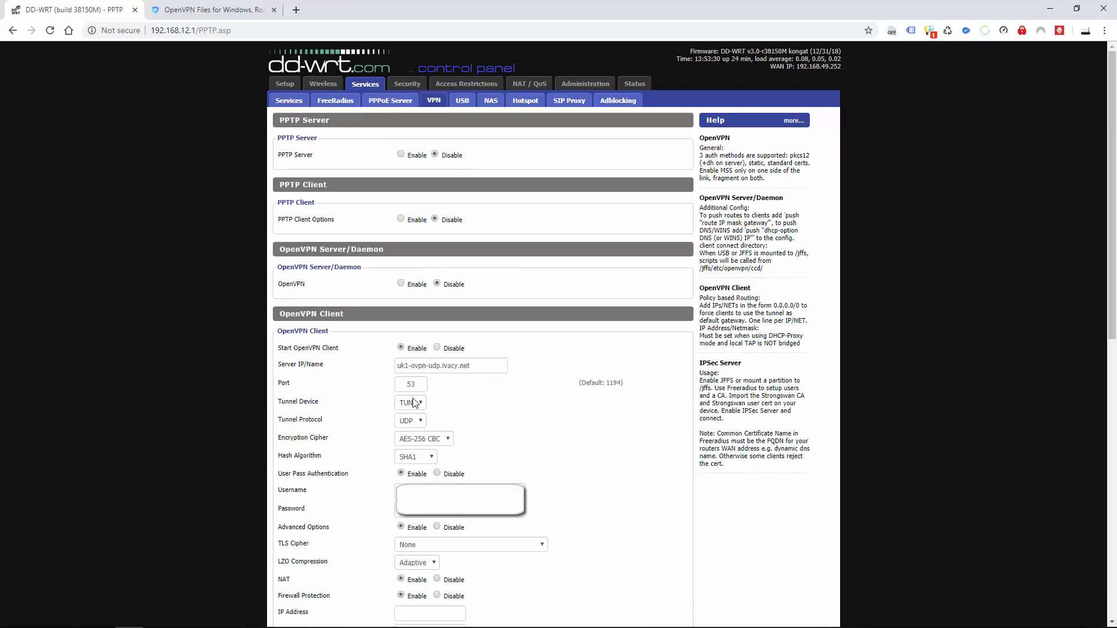
left_click_drag(471, 366, 392, 368)
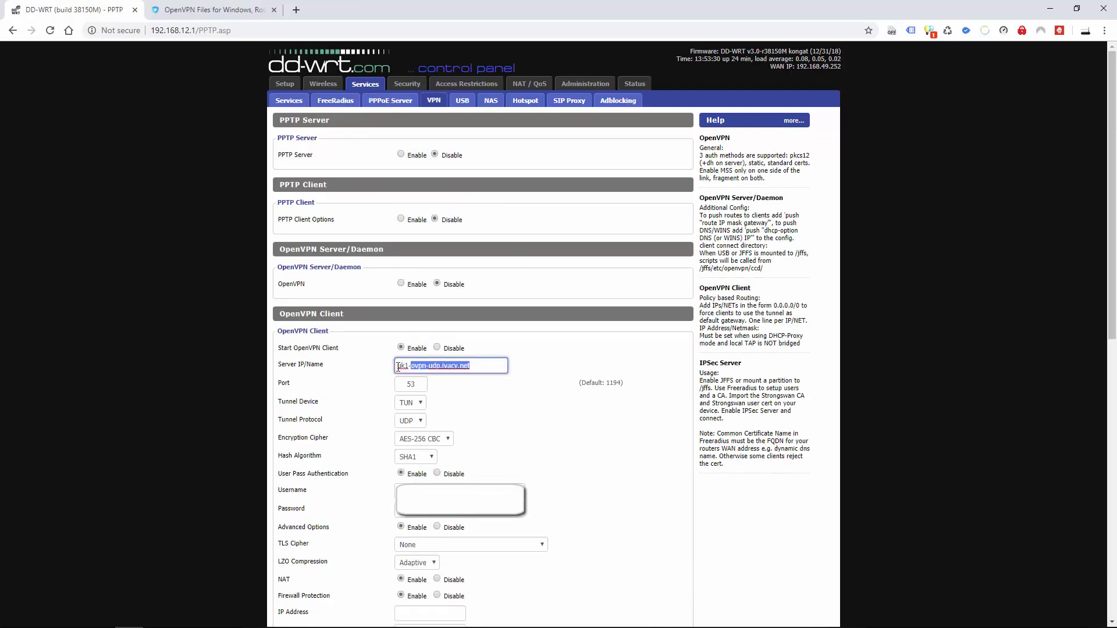
left_click(485, 368)
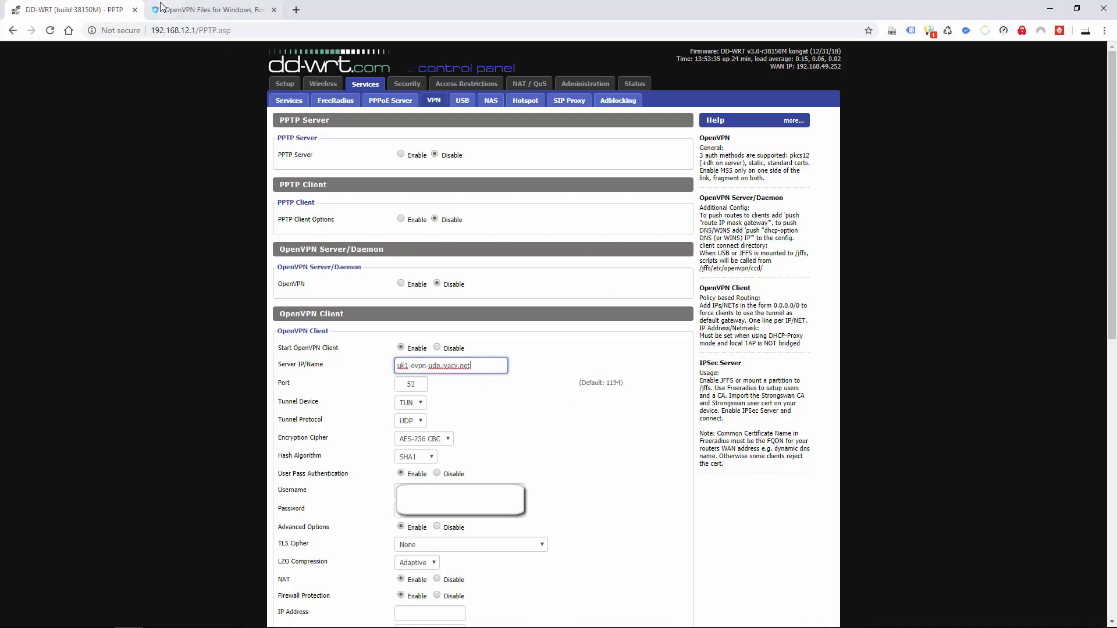
Find the DD-WRT OpenVPN configuration download on the Ivacy support page.
left_click(198, 11)
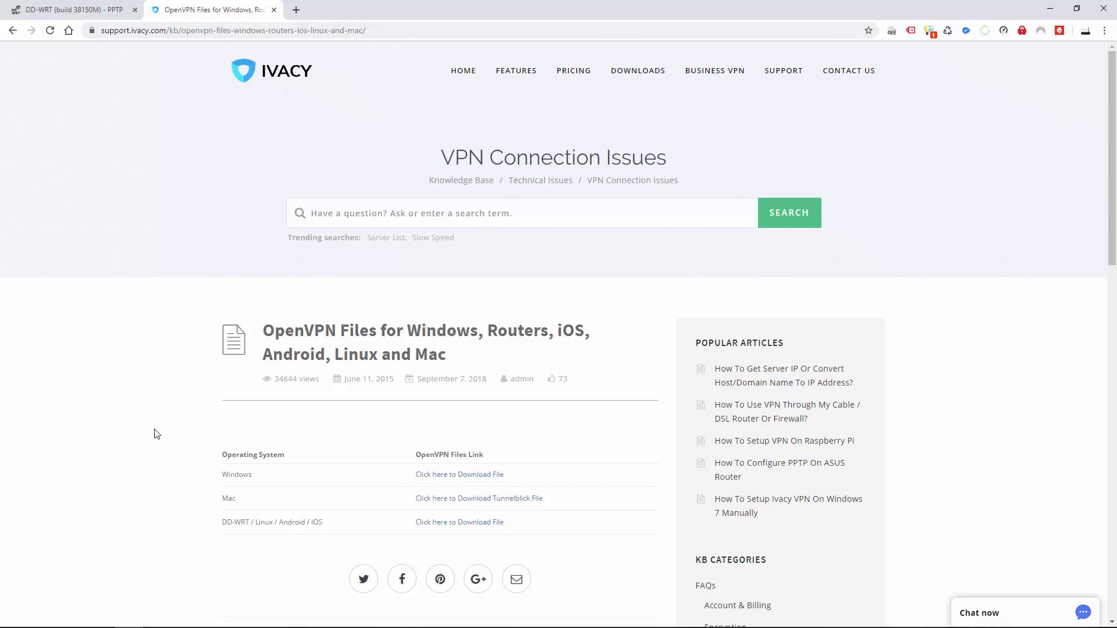
scroll(354, 393, "down", 1)
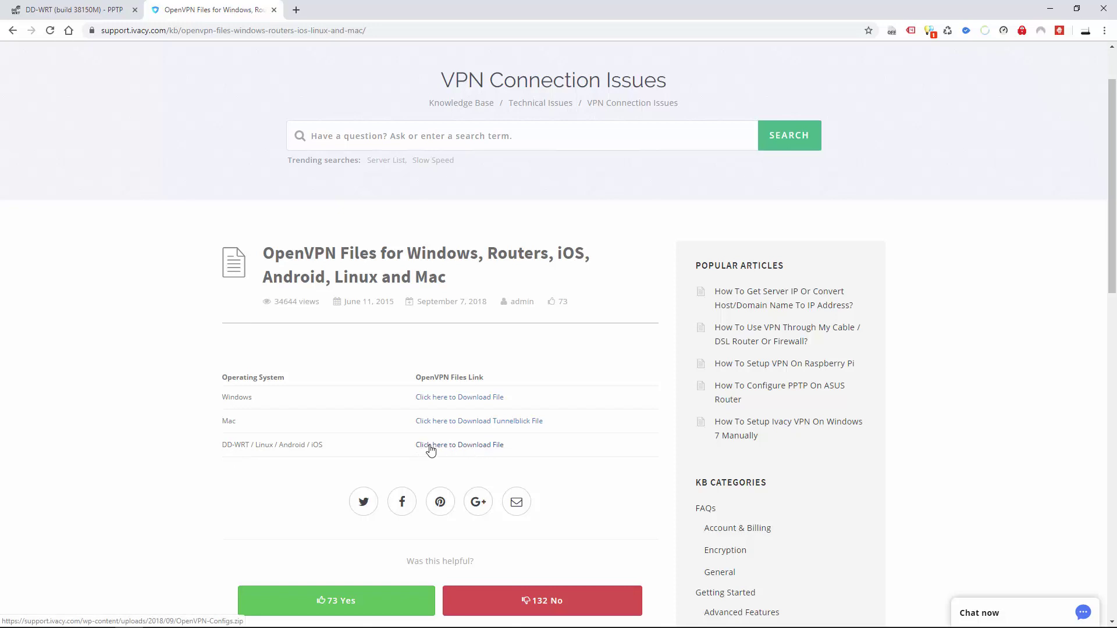
scroll(431, 449, "up", 1)
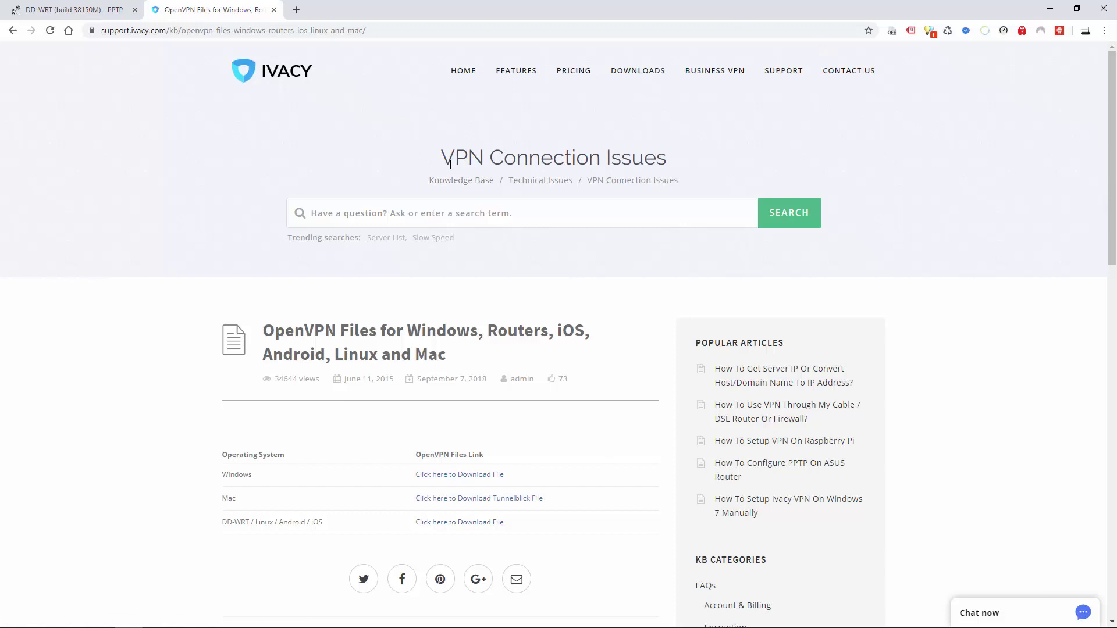
Switch to the desktop and open the OpenVPN-Configs folder inside the extracted Ivacy-OpenVPN-Configs folder.
left_click(1050, 8)
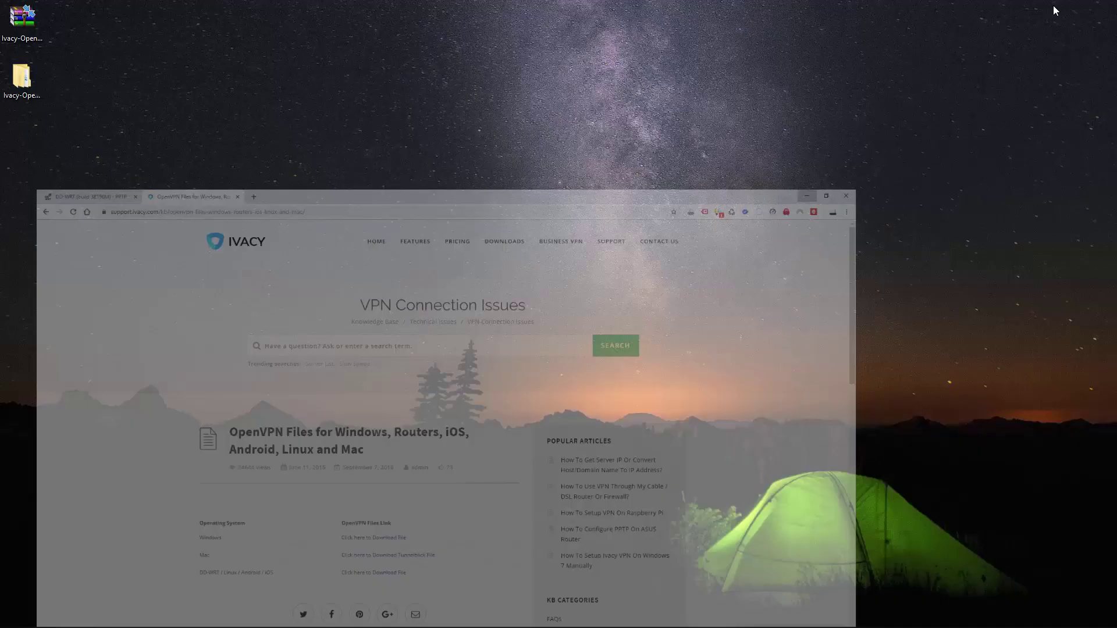
left_click(27, 29)
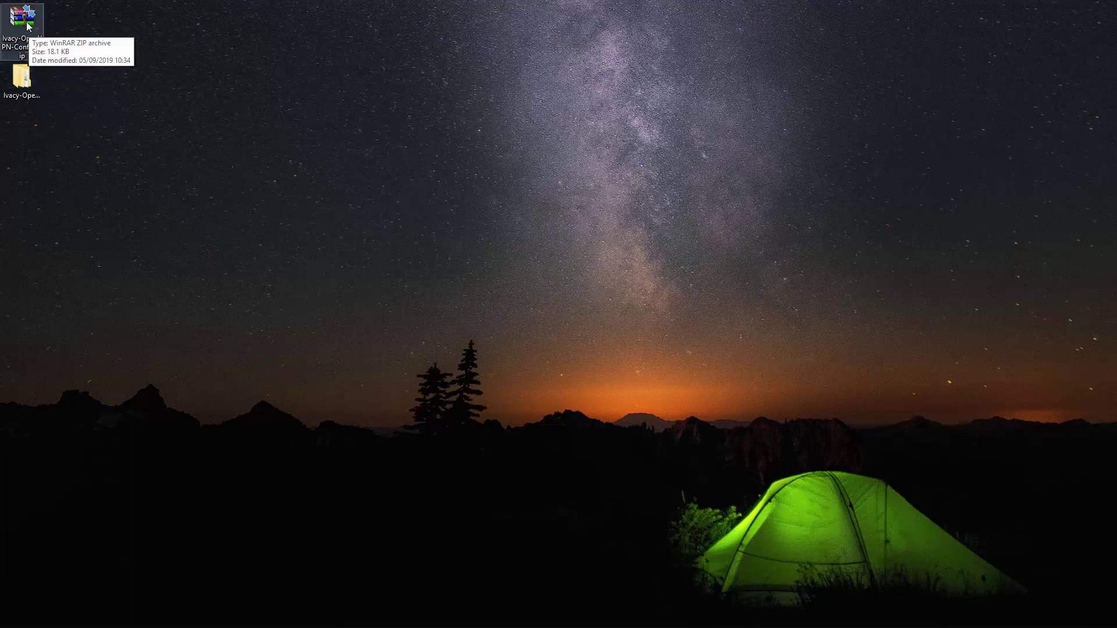
left_click(29, 81)
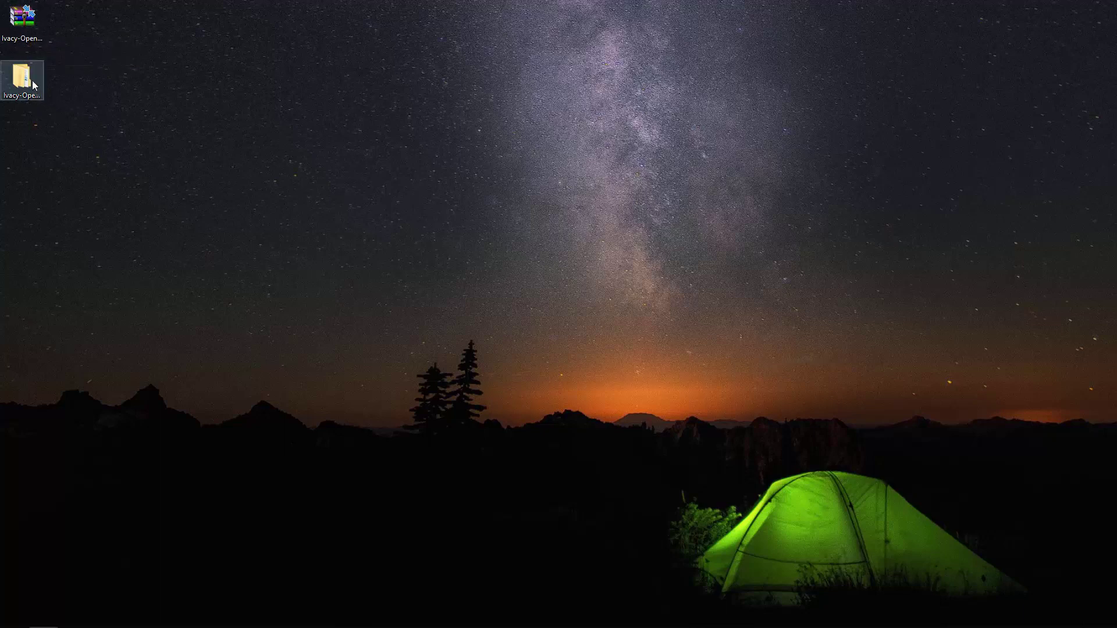
left_click(1060, 208)
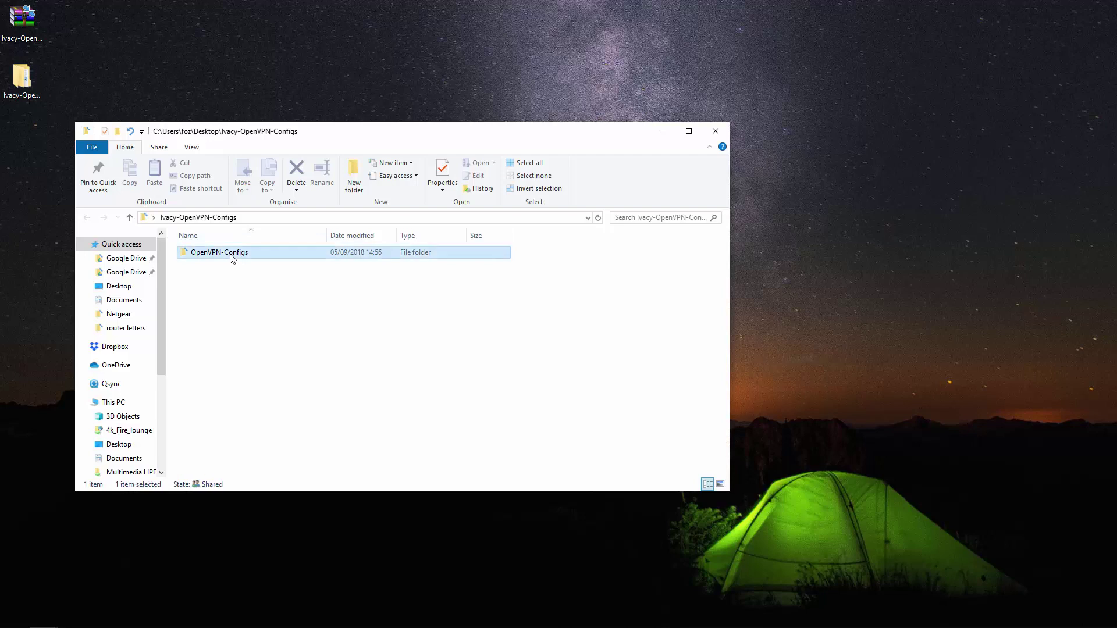
double_click(232, 256)
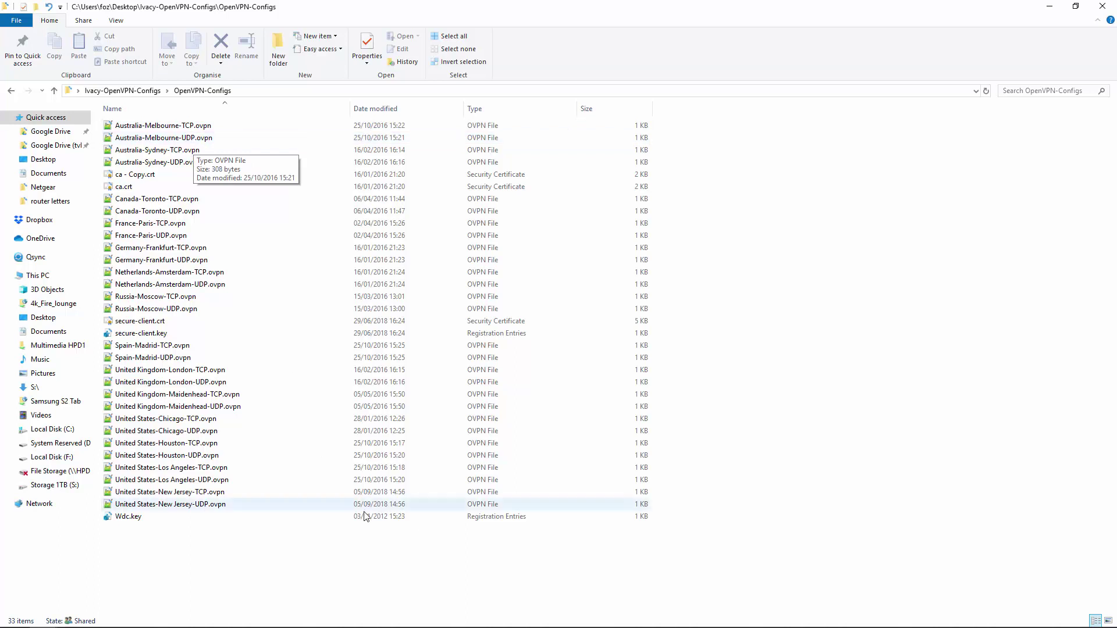
Return to the router page in Chrome and check the OpenVPN client's port and tunnel protocol.
mouse_move(586, 623)
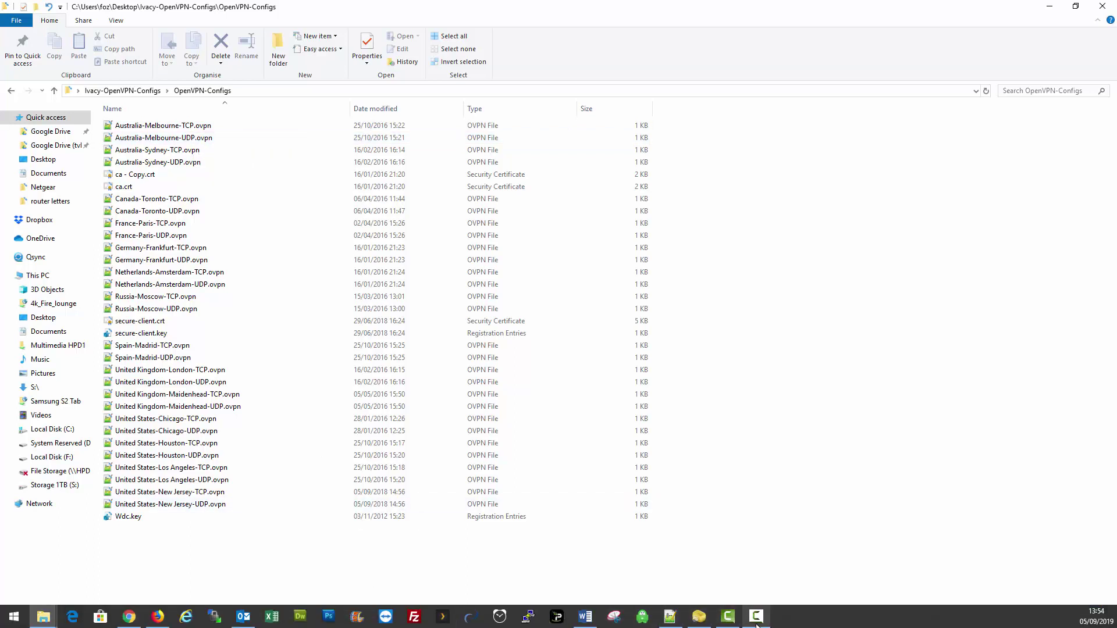
left_click(127, 618)
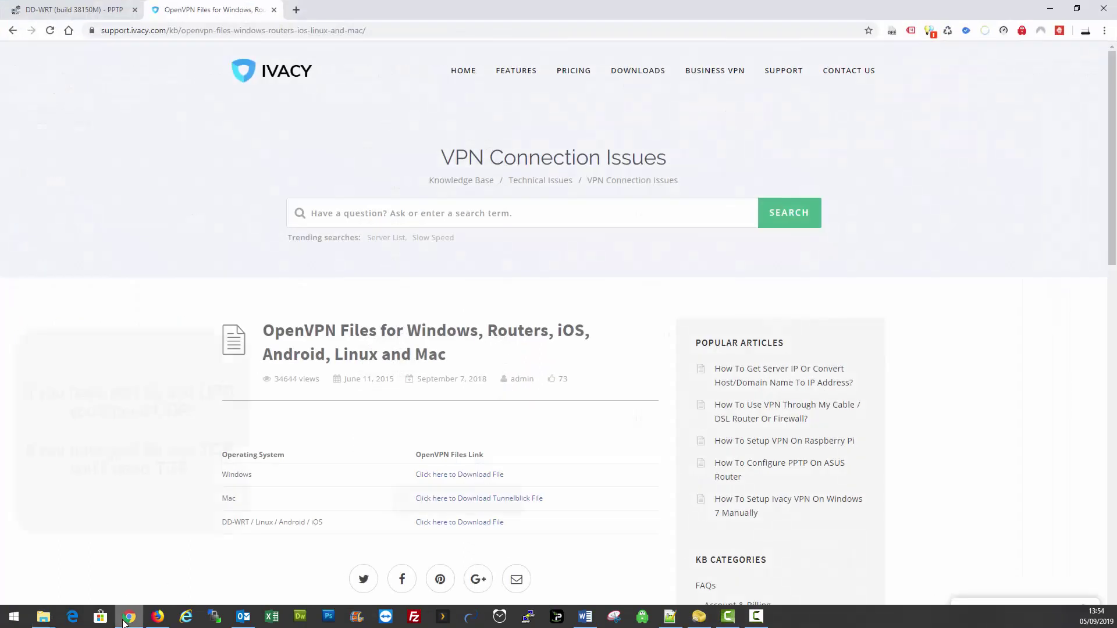
left_click(82, 12)
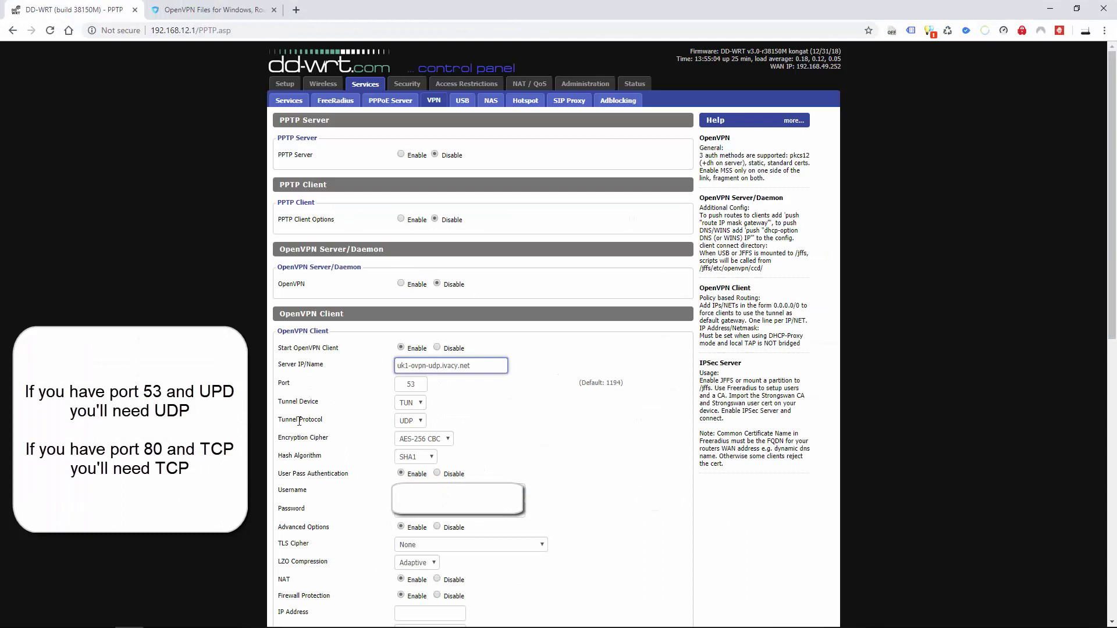
double_click(408, 384)
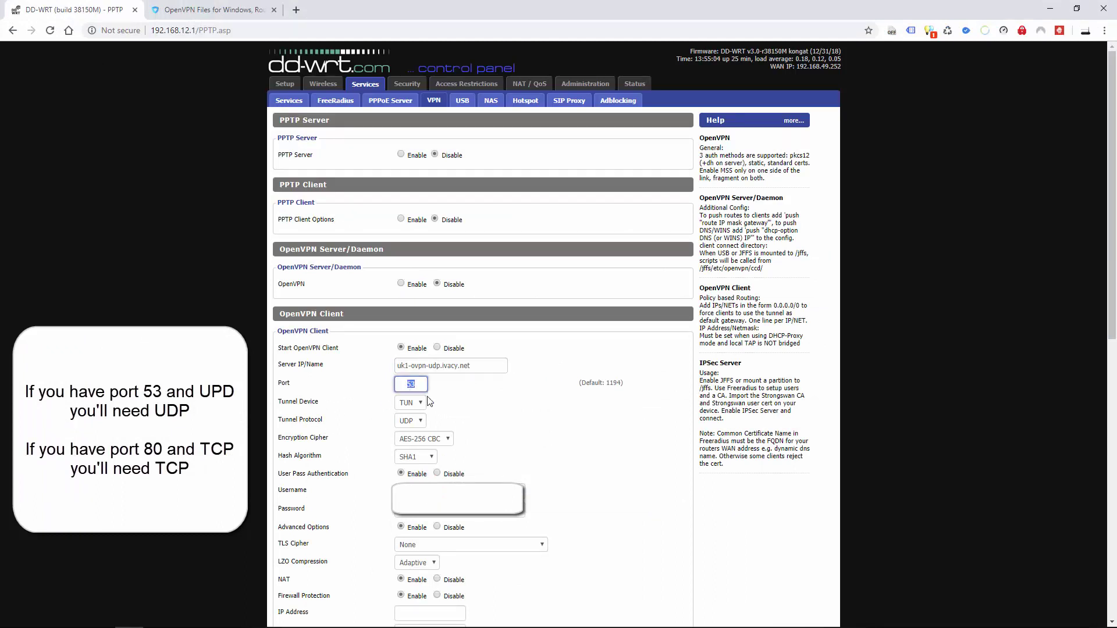
left_click(419, 384)
double_click(408, 386)
left_click(457, 401)
left_click(422, 423)
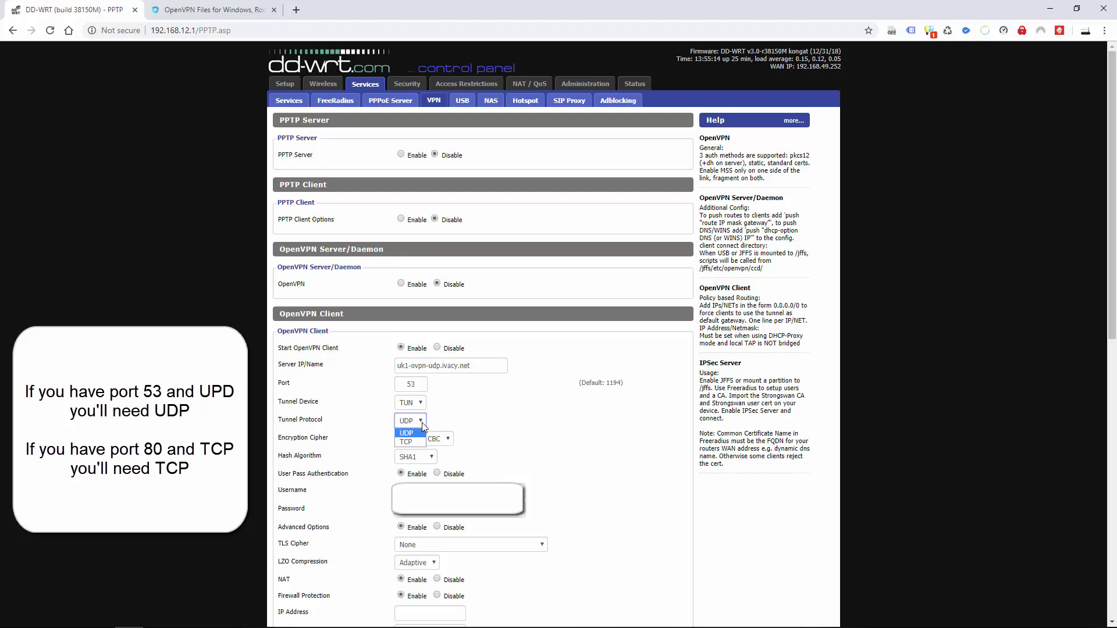
left_click(429, 424)
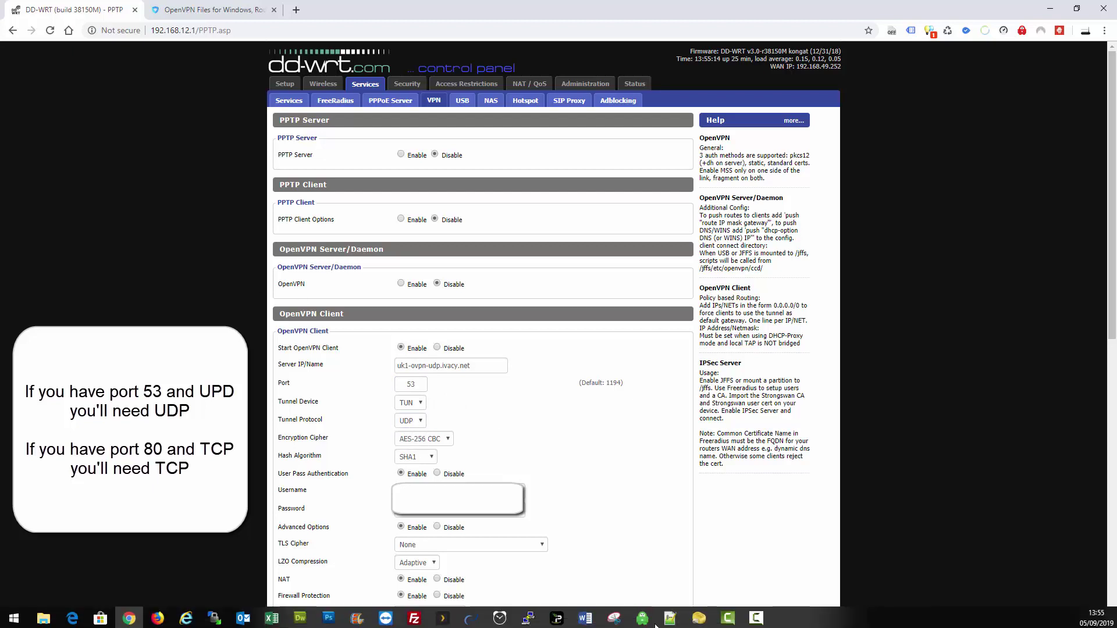
Switch to Notepad++ and examine the remote server address in United Kingdom-Maidenhead-UDP.ovpn.
left_click(670, 616)
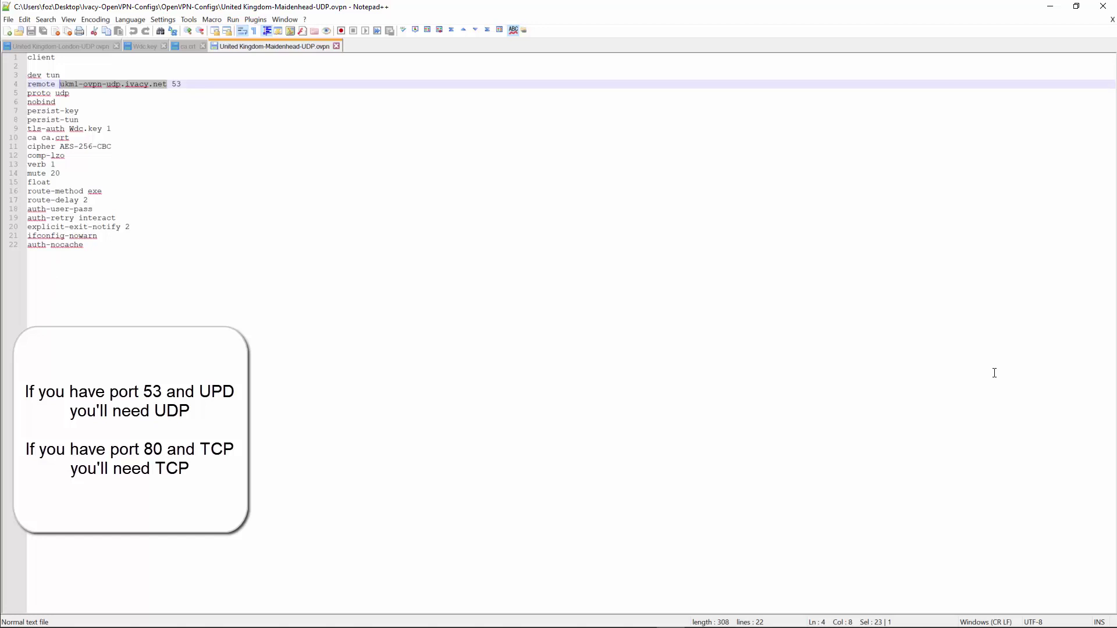
left_click(573, 356)
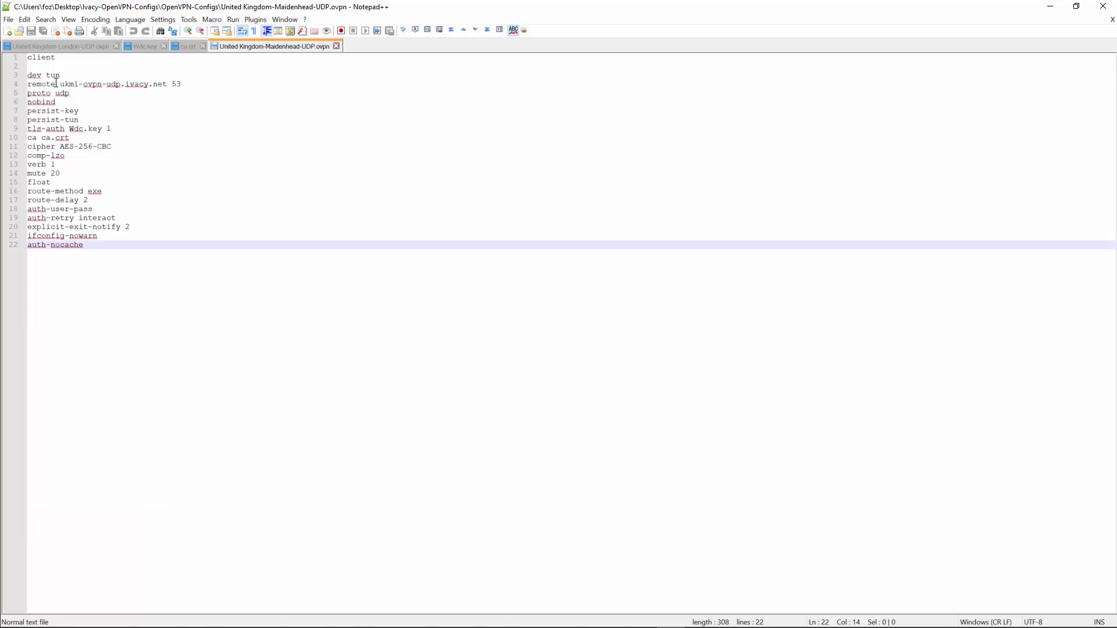
left_click_drag(59, 84, 165, 88)
right_click(161, 85)
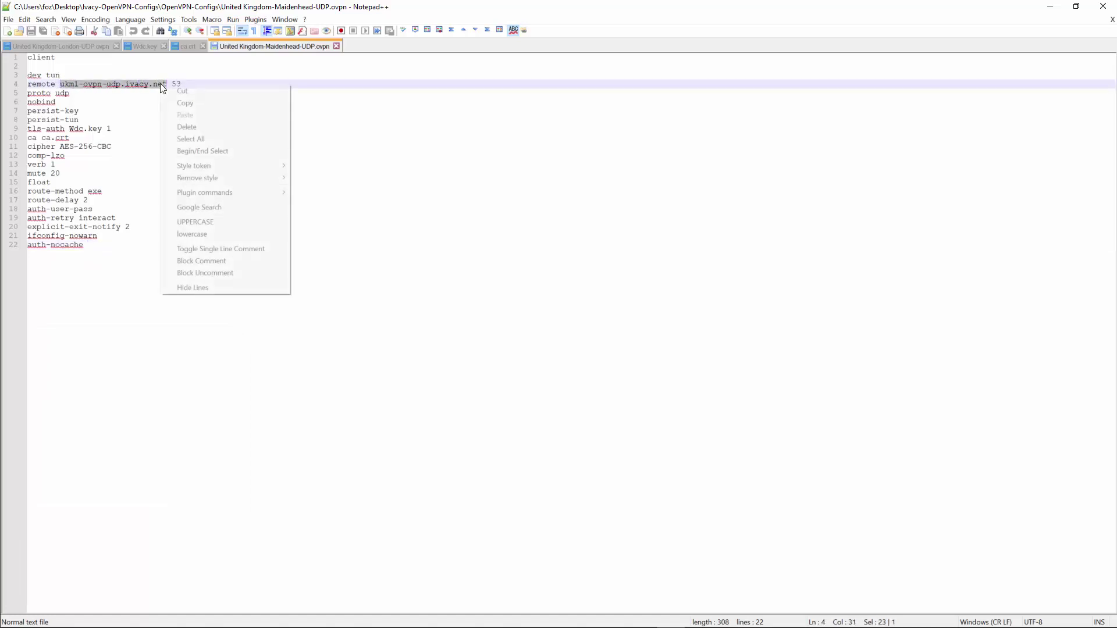
left_click(114, 289)
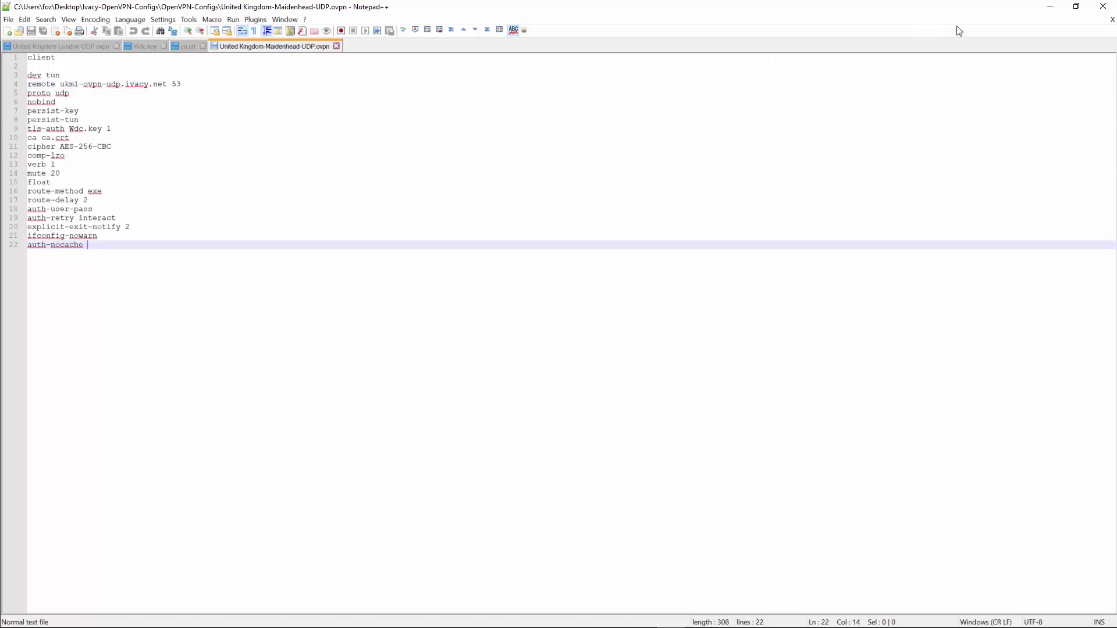
left_click(1054, 11)
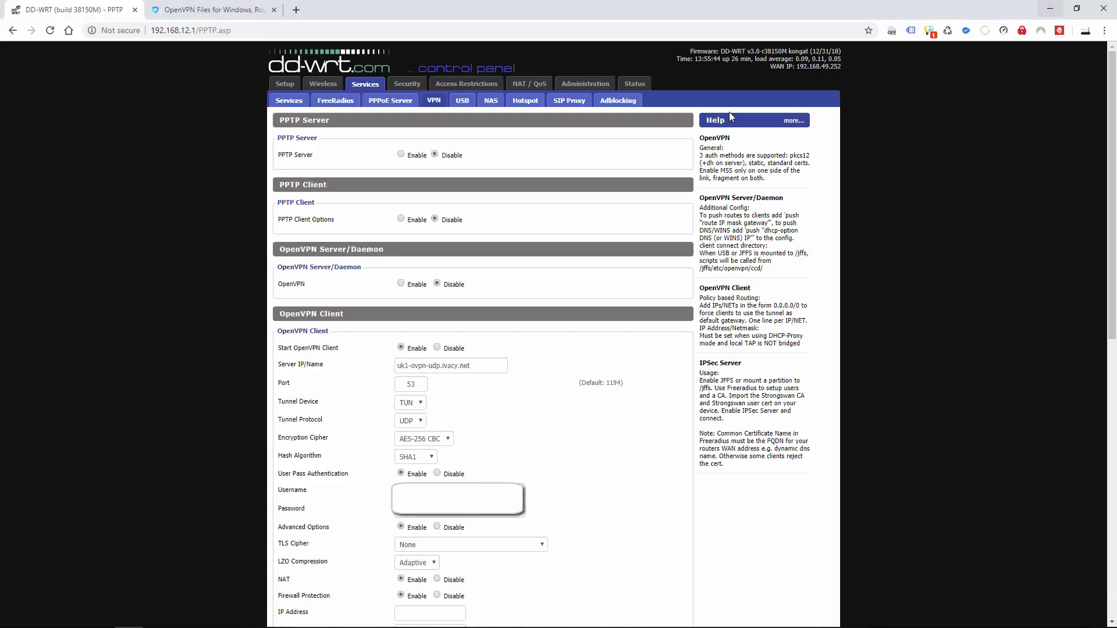
Go back to the OpenVPN-Configs folder and open United States-Los Angeles-UDP.ovpn in Notepad++.
left_click(1051, 8)
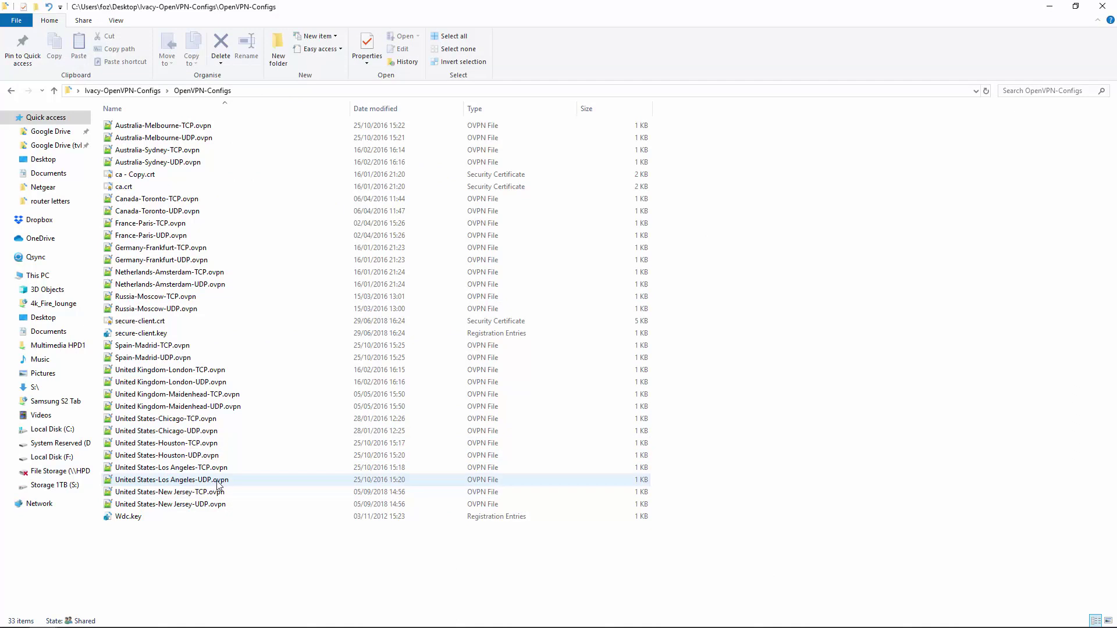
right_click(185, 483)
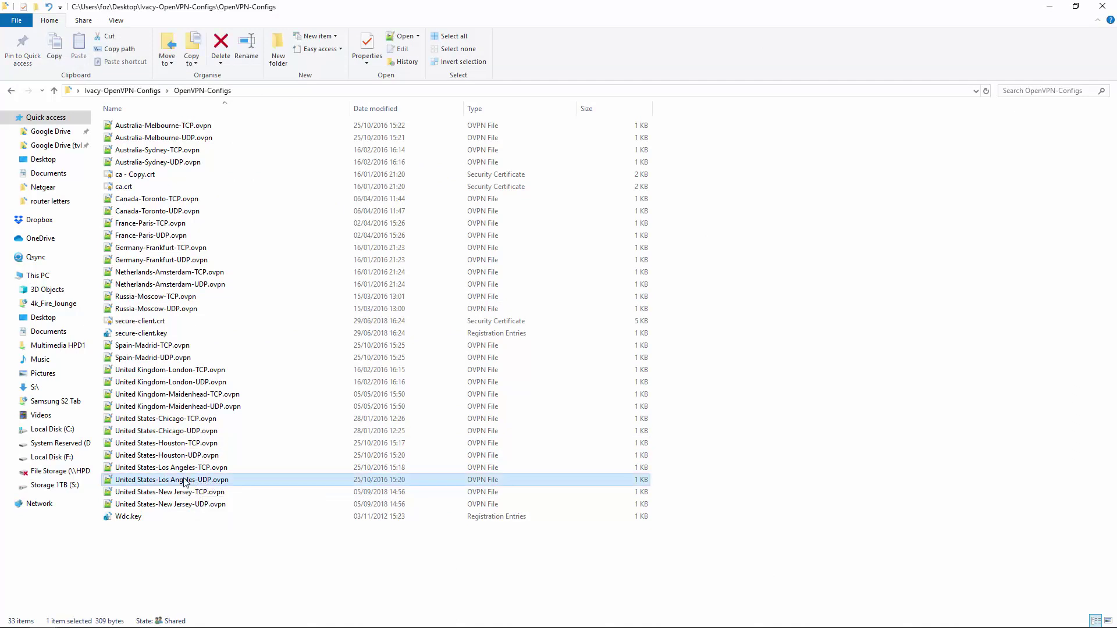
left_click(213, 202)
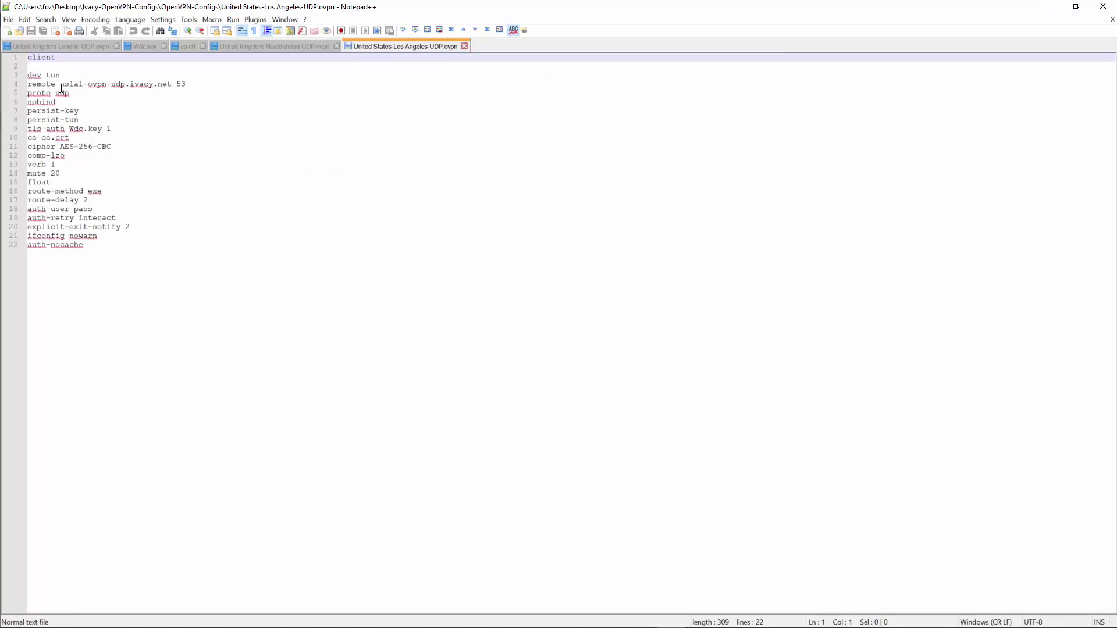
Copy the server address from the remote line of the Los Angeles file and return to the router page in Chrome.
left_click_drag(61, 85, 171, 84)
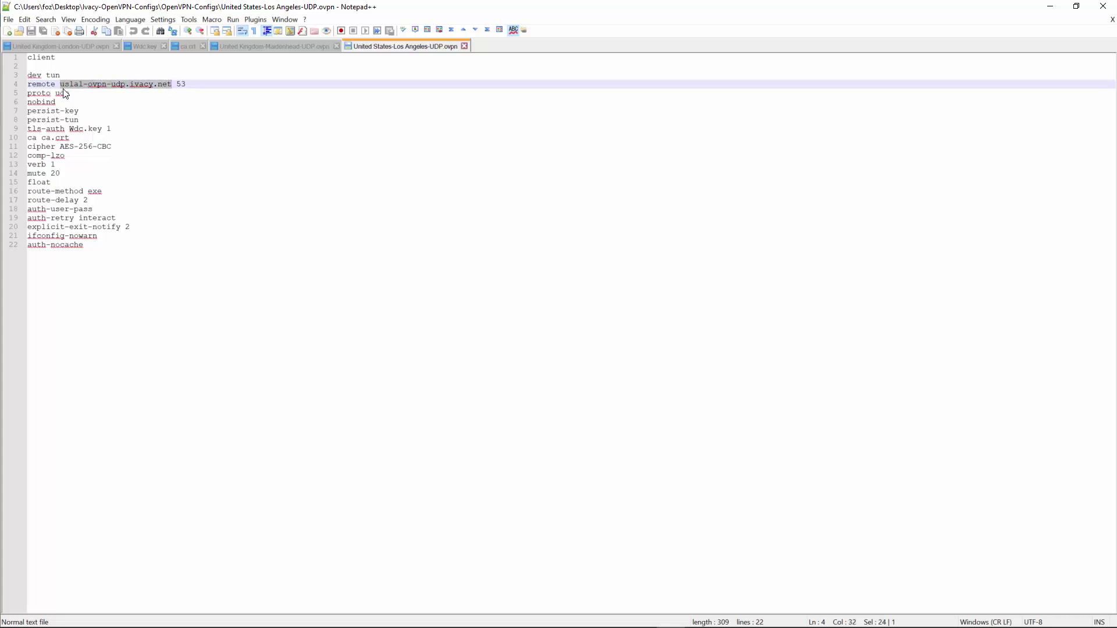
right_click(167, 84)
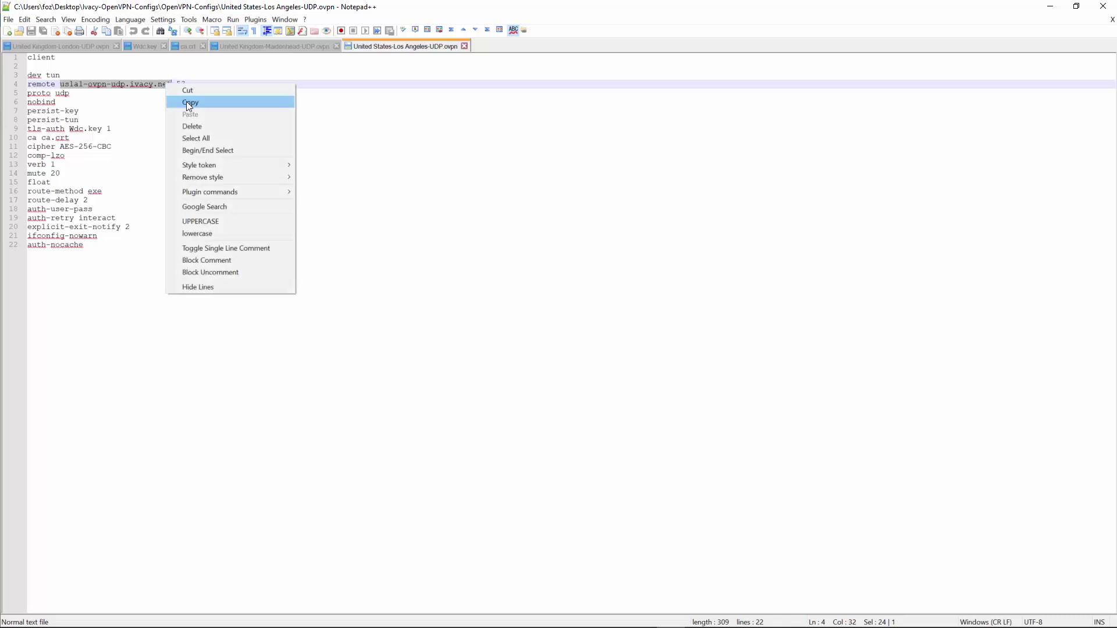
left_click(186, 103)
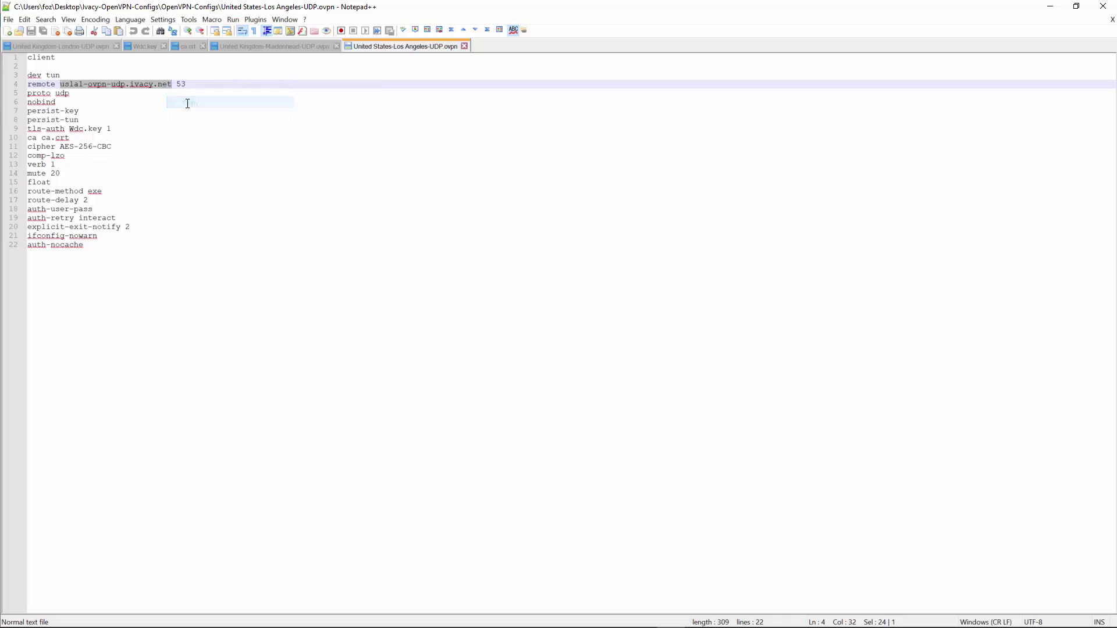
left_click(1056, 8)
left_click(1059, 9)
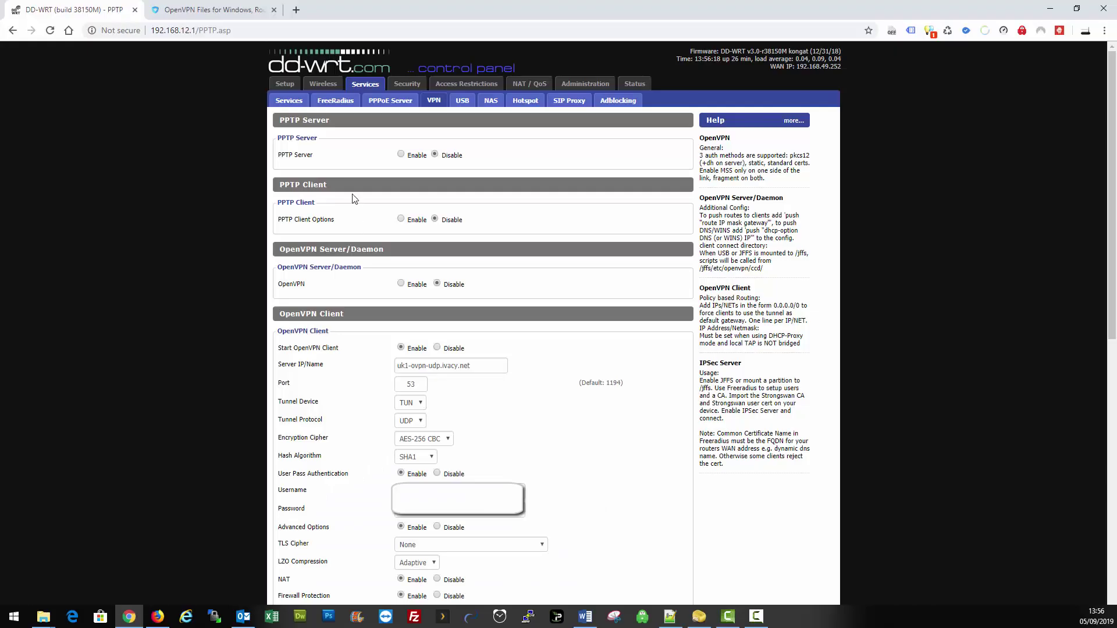
Replace the OpenVPN client's server address with the copied usla1-ovpn-udp.ivacy.net and apply the settings.
left_click_drag(468, 366, 392, 373)
right_click(401, 365)
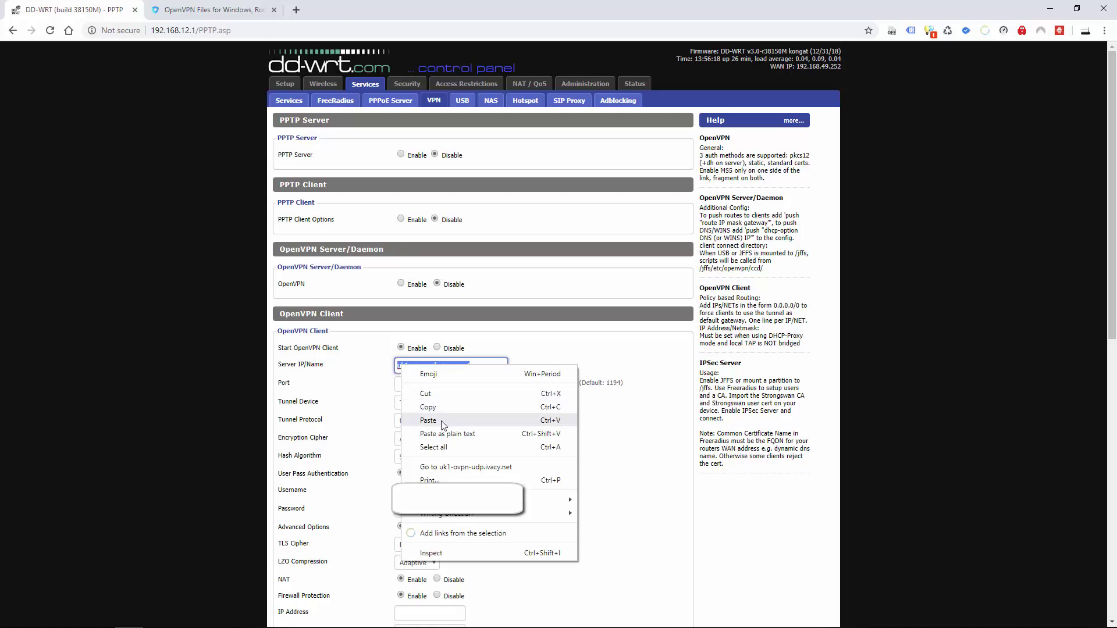
left_click(443, 424)
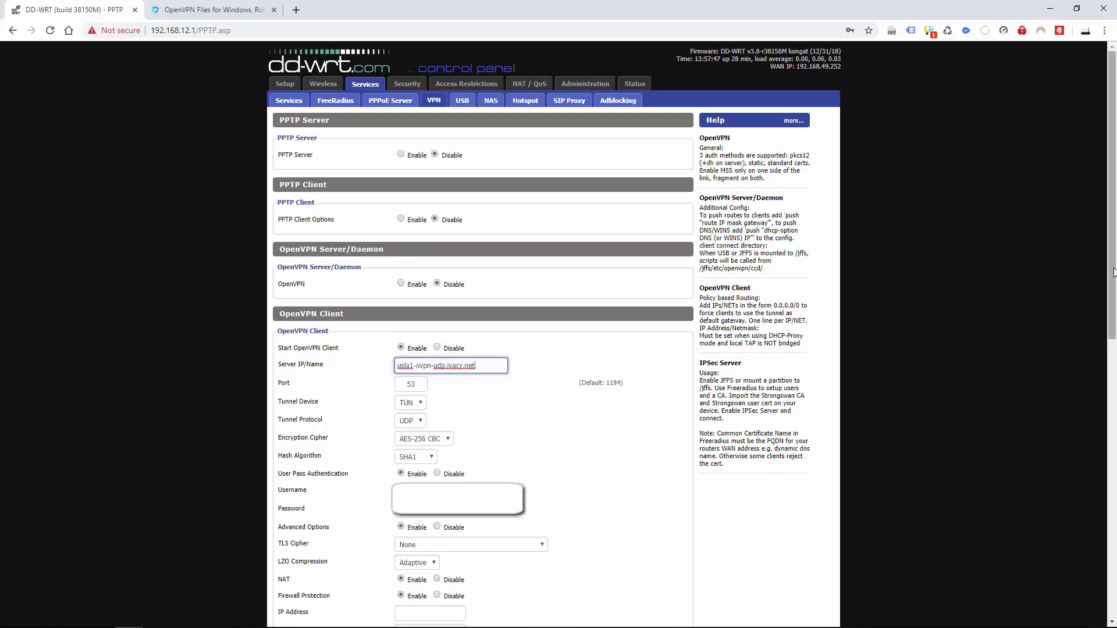
scroll(1114, 272, "down", 10)
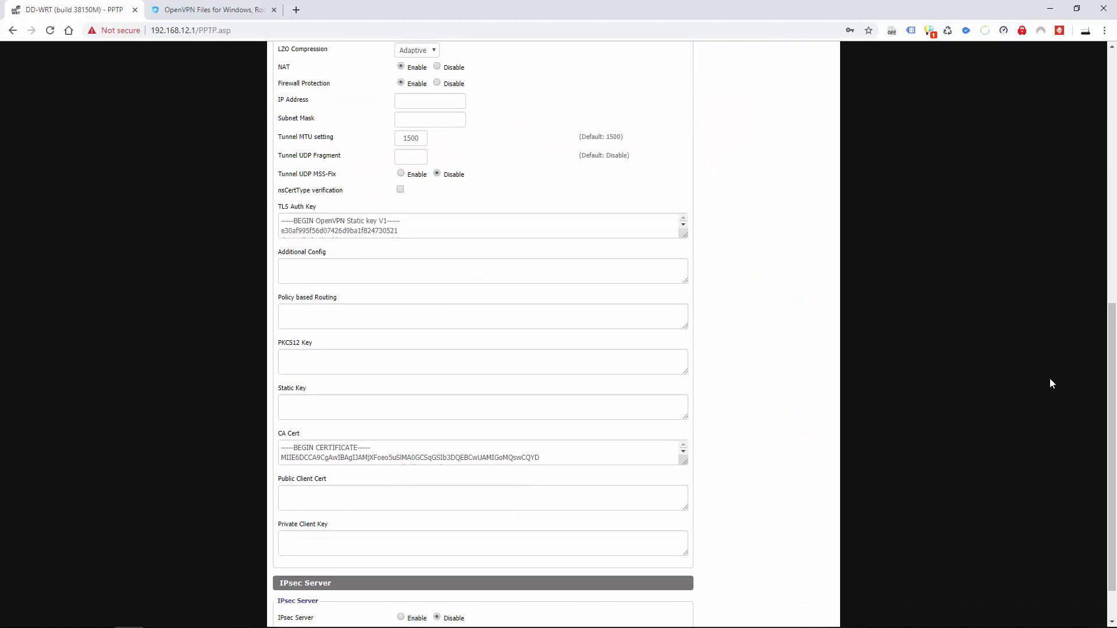
left_click(467, 600)
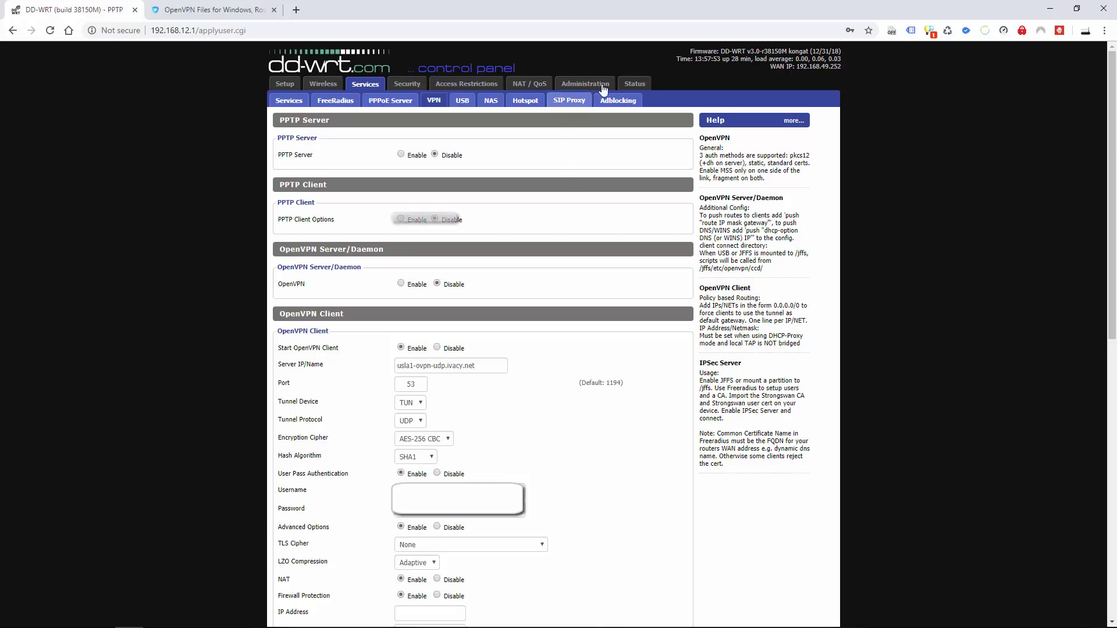
View the router's OpenVPN connection status and check the country that IP-API.com reports in a new browser tab.
left_click(634, 84)
left_click(431, 102)
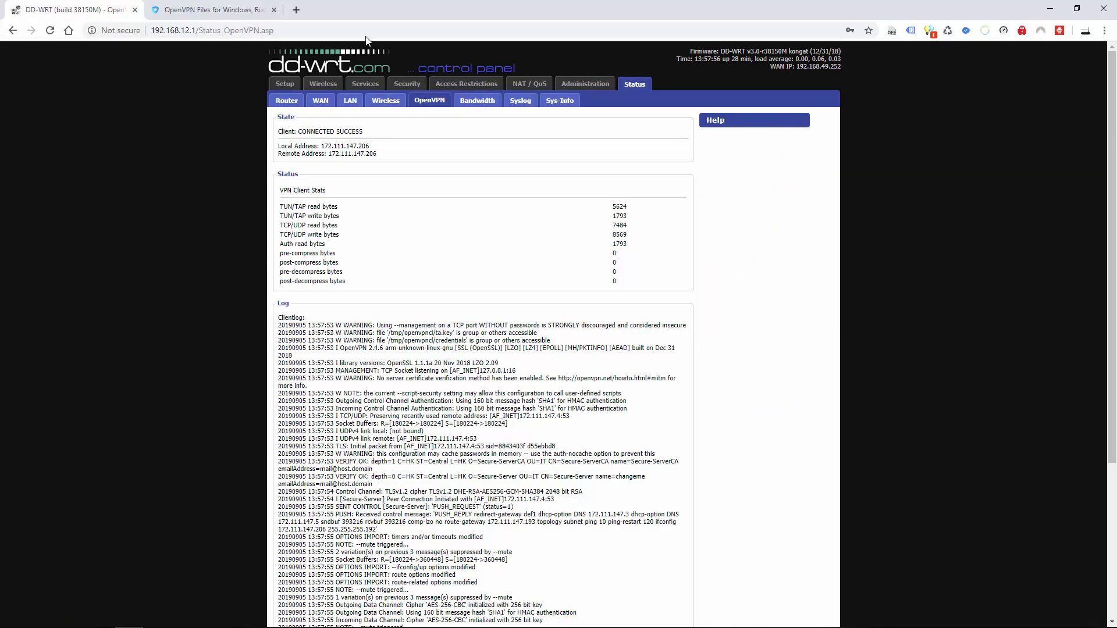
left_click(297, 9)
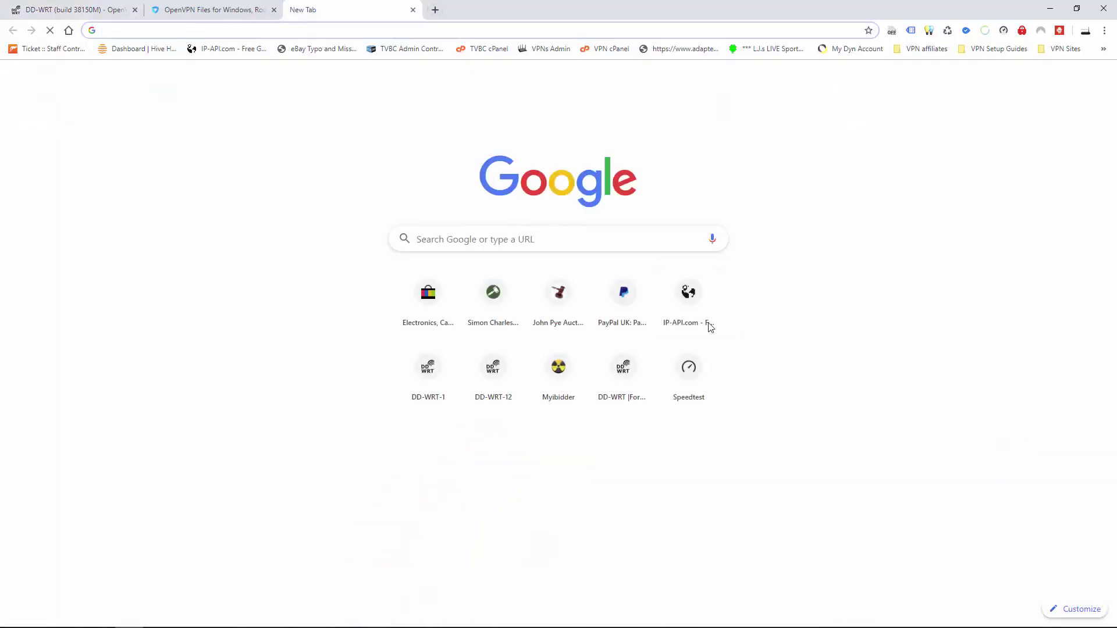
left_click(690, 299)
scroll(355, 298, "down", 7)
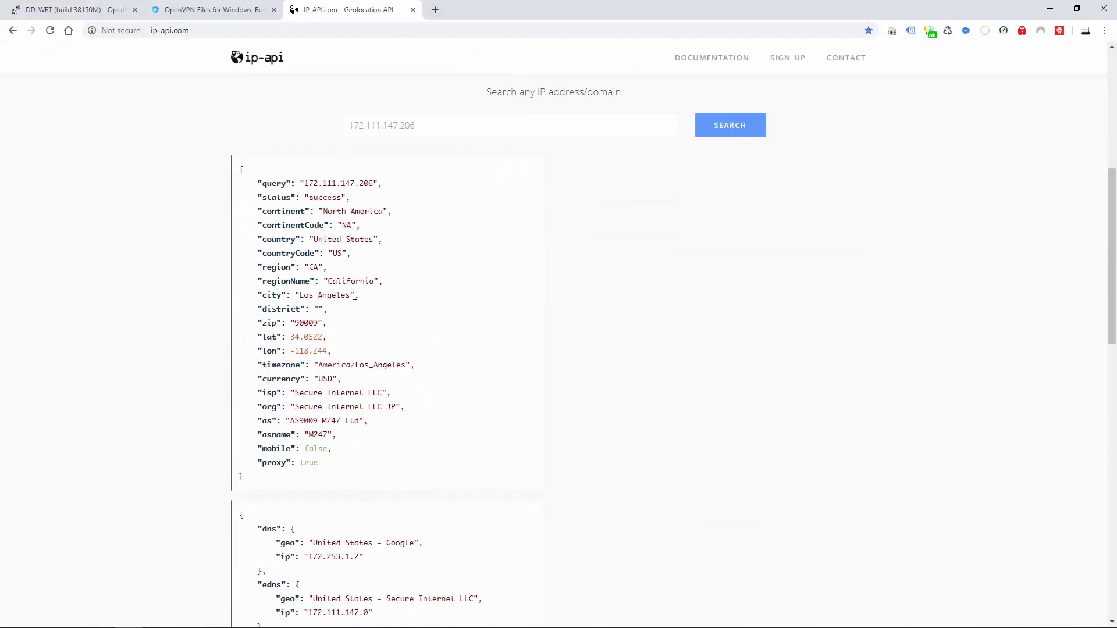
left_click_drag(315, 239, 382, 239)
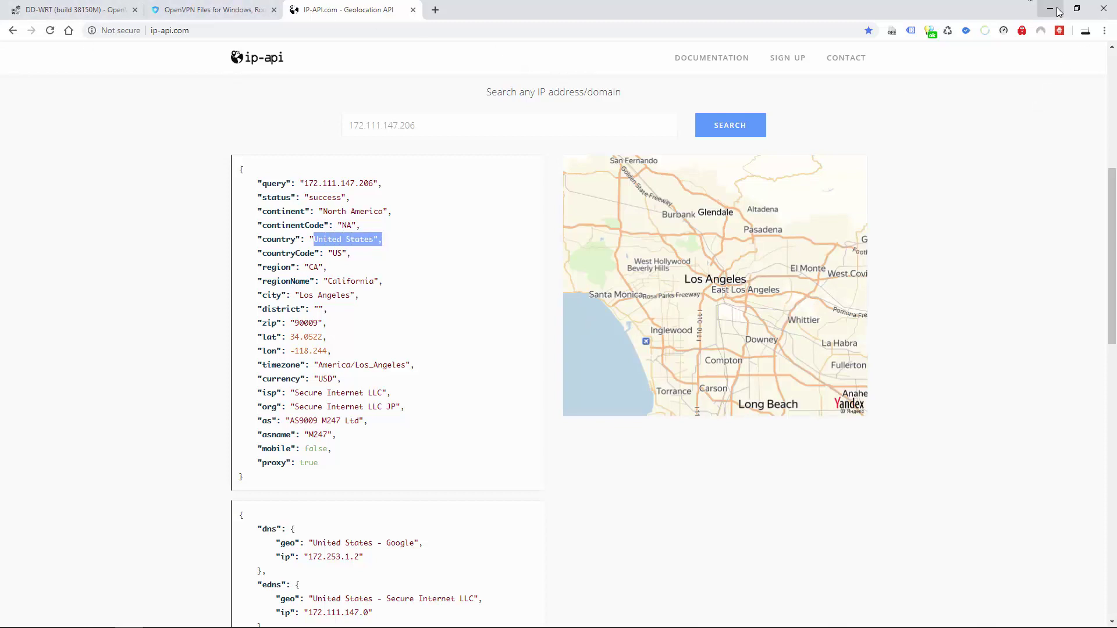
Switch to Notepad++, copy the server address from the remote line of United Kingdom-Maidenhead-UDP.ovpn, and return to Chrome.
mouse_move(638, 622)
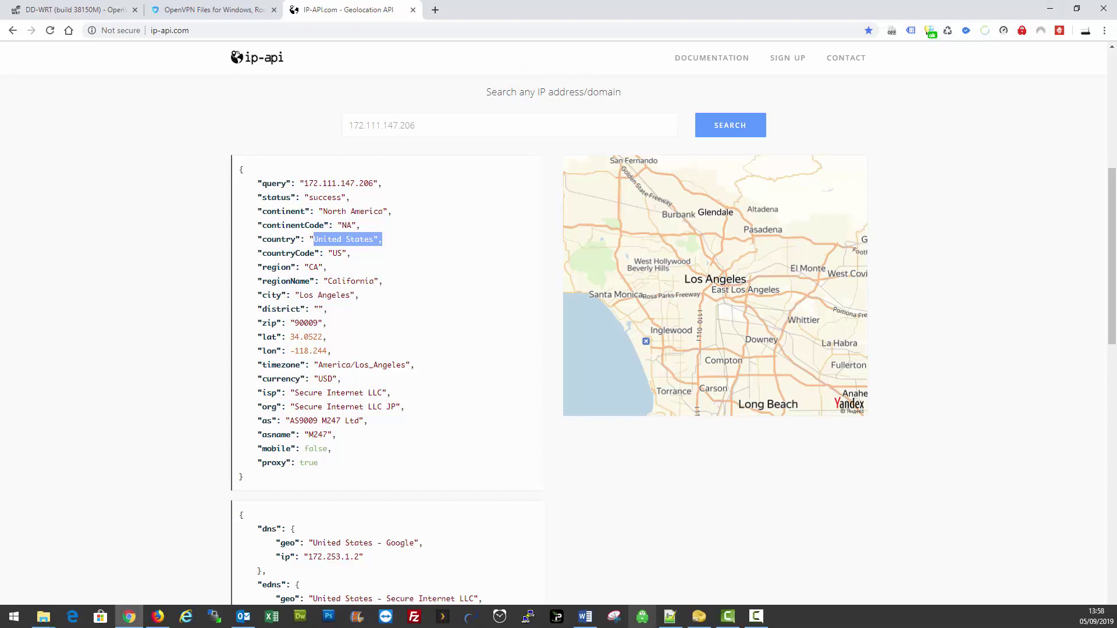
left_click(671, 616)
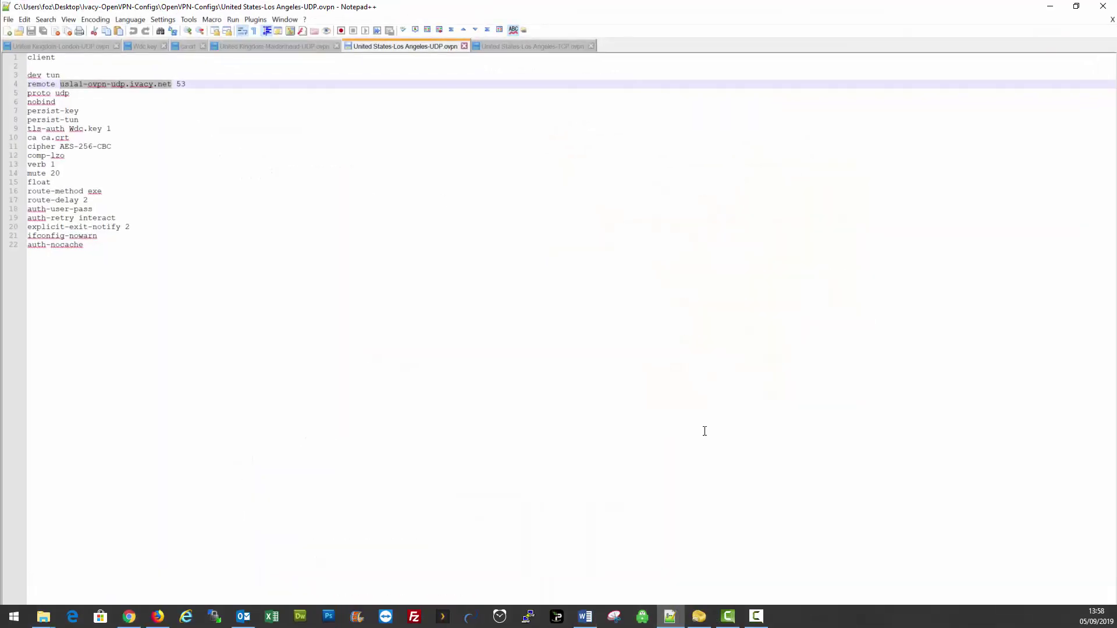
left_click(242, 45)
left_click_drag(167, 85, 62, 86)
right_click(63, 85)
left_click(93, 103)
left_click(1053, 7)
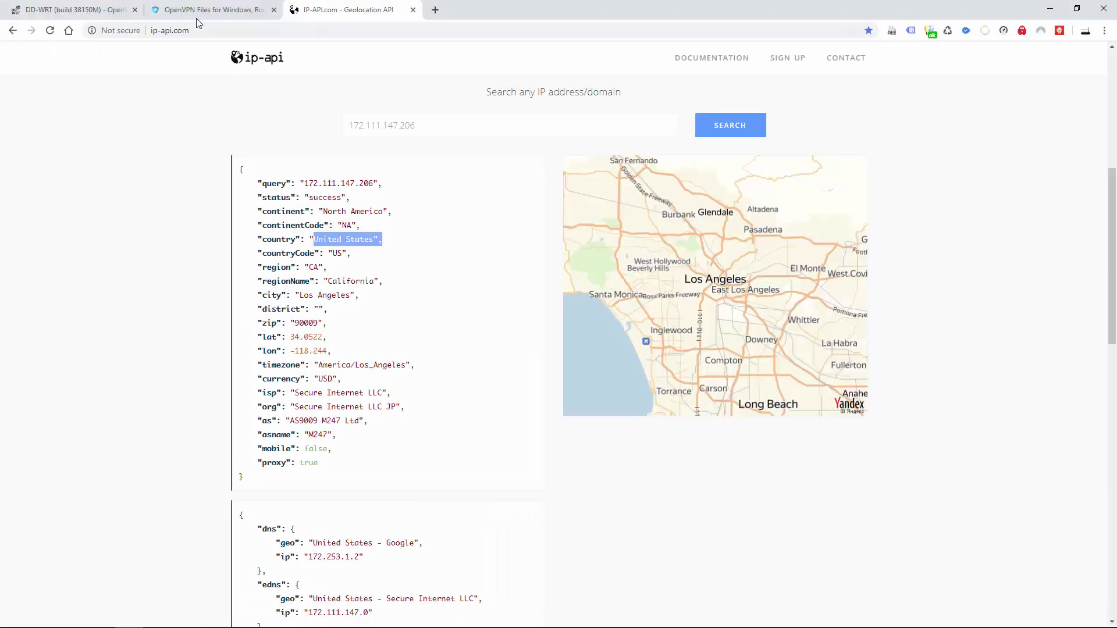
On the router's VPN services page, replace the OpenVPN client's server address with ukm1-ovpn-udp.ivacy.net and apply the settings.
left_click(75, 9)
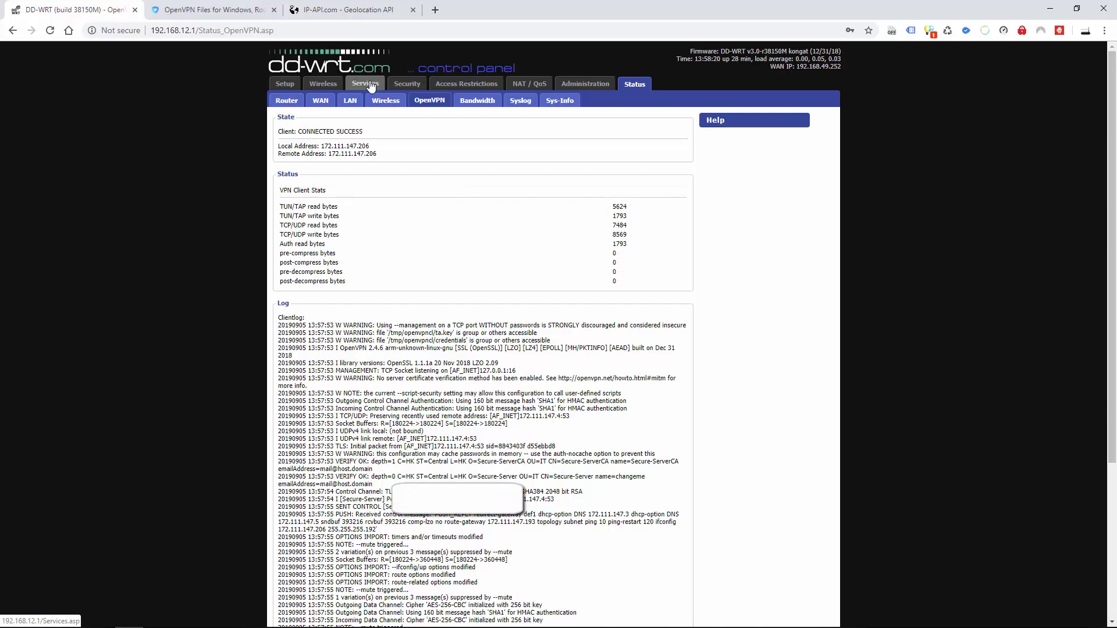
left_click(338, 83)
left_click(365, 83)
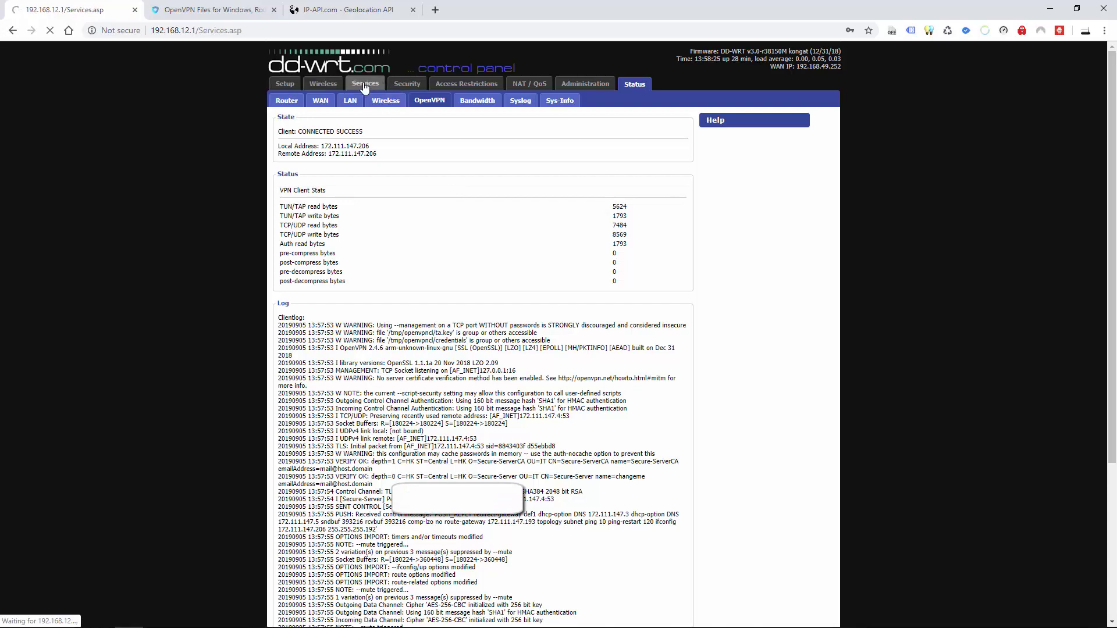
left_click(433, 100)
left_click_drag(499, 365, 388, 369)
right_click(403, 366)
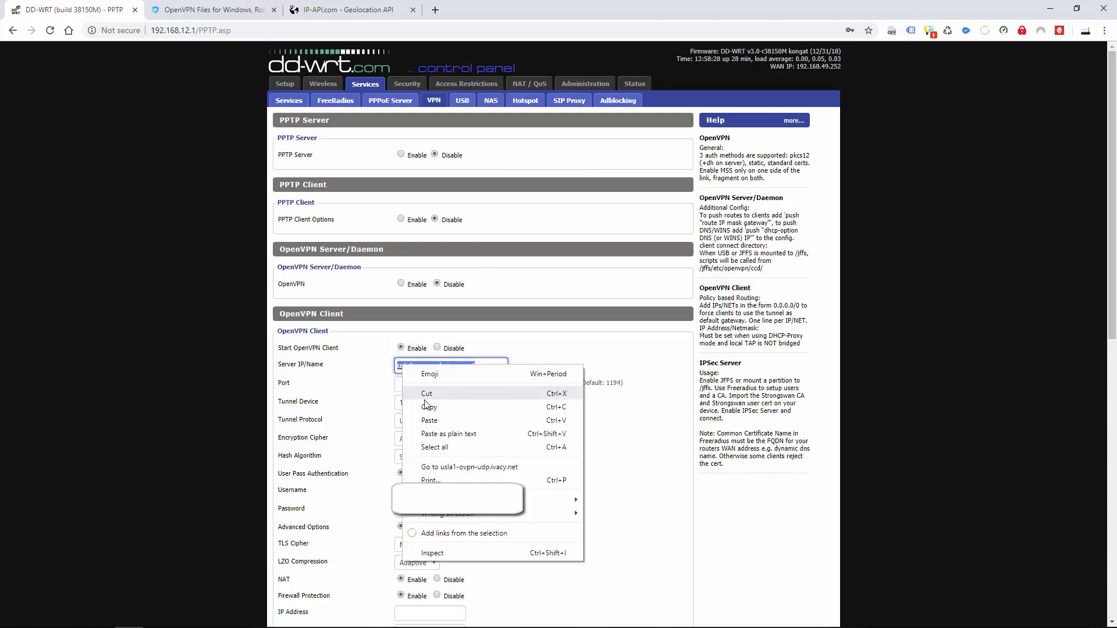
left_click(429, 420)
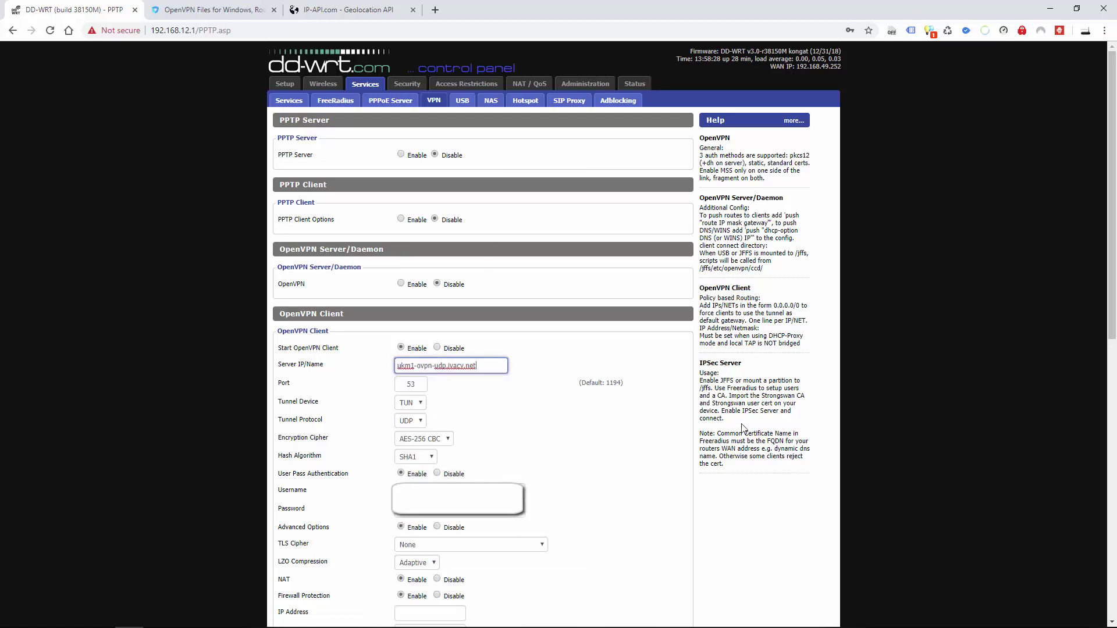
scroll(742, 427, "down", 9)
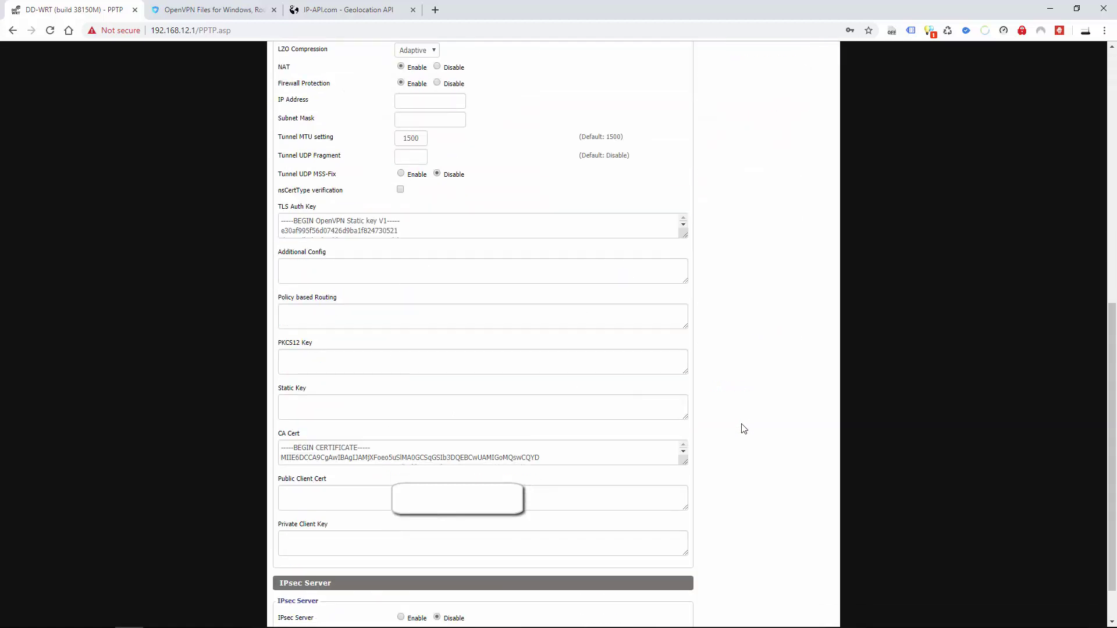
scroll(743, 429, "down", 1)
left_click(468, 601)
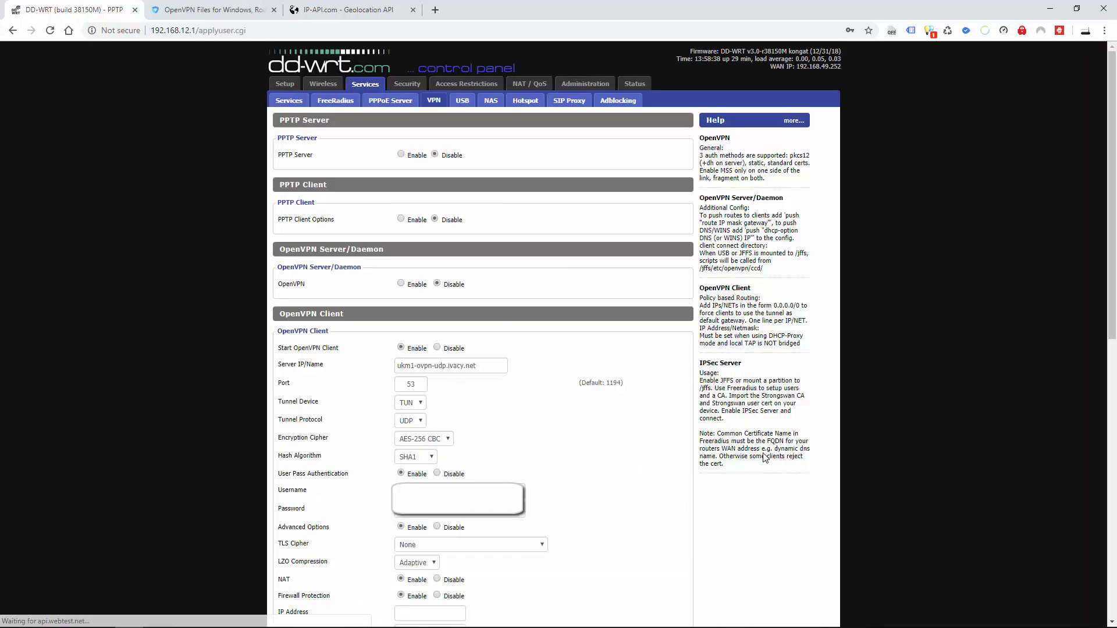
Reload the IP-API.com page, check the reported country, and return to the router's VPN page.
left_click(333, 8)
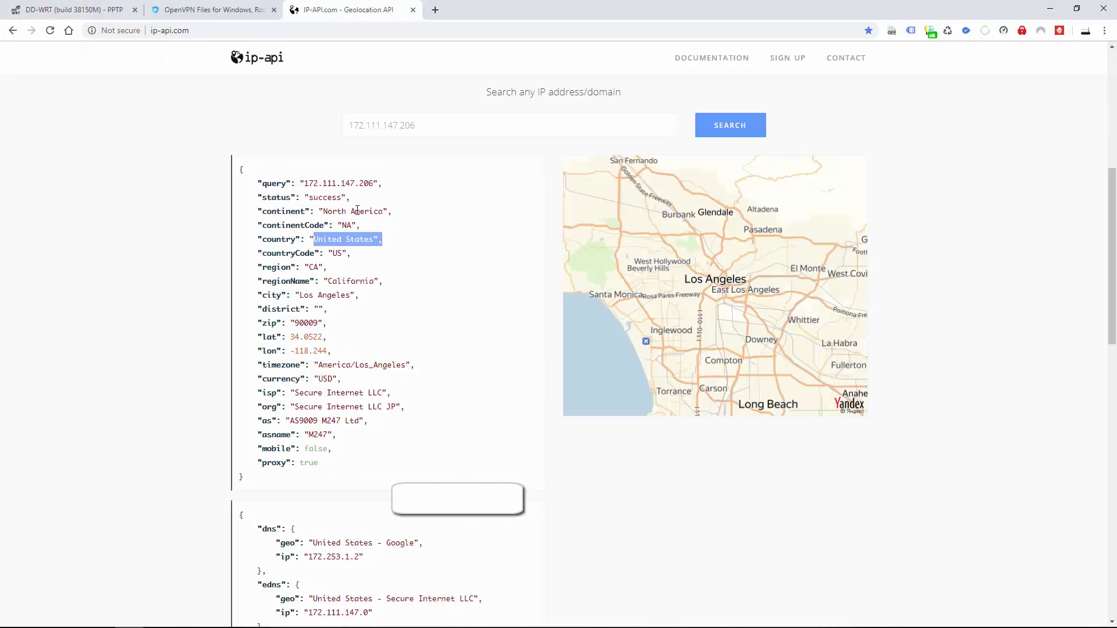
left_click(52, 31)
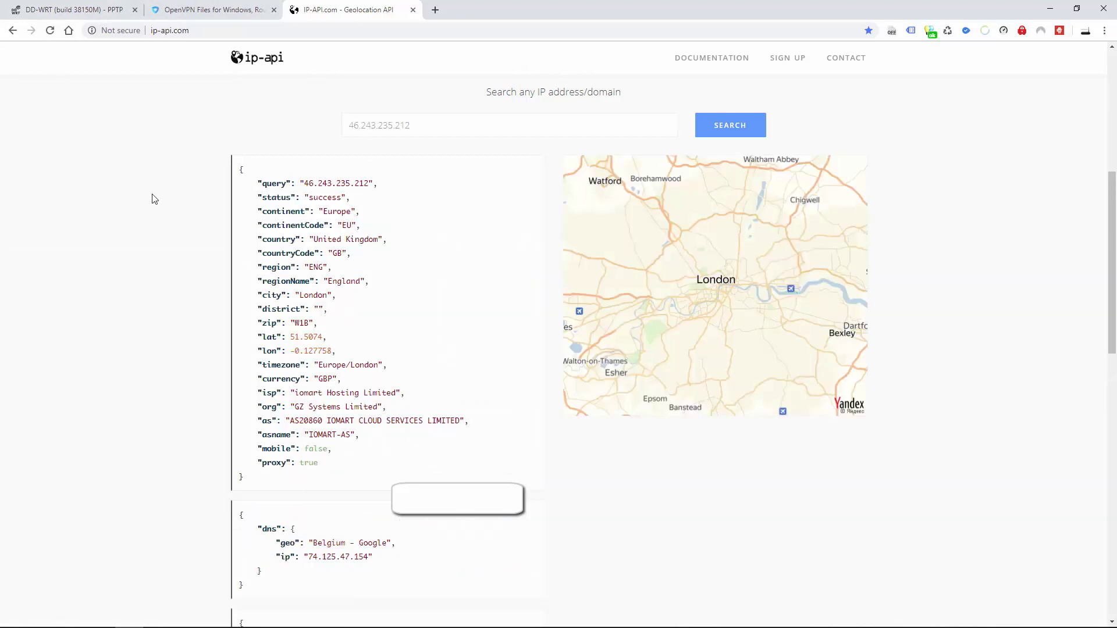
left_click_drag(378, 239, 314, 239)
left_click(437, 231)
left_click(102, 11)
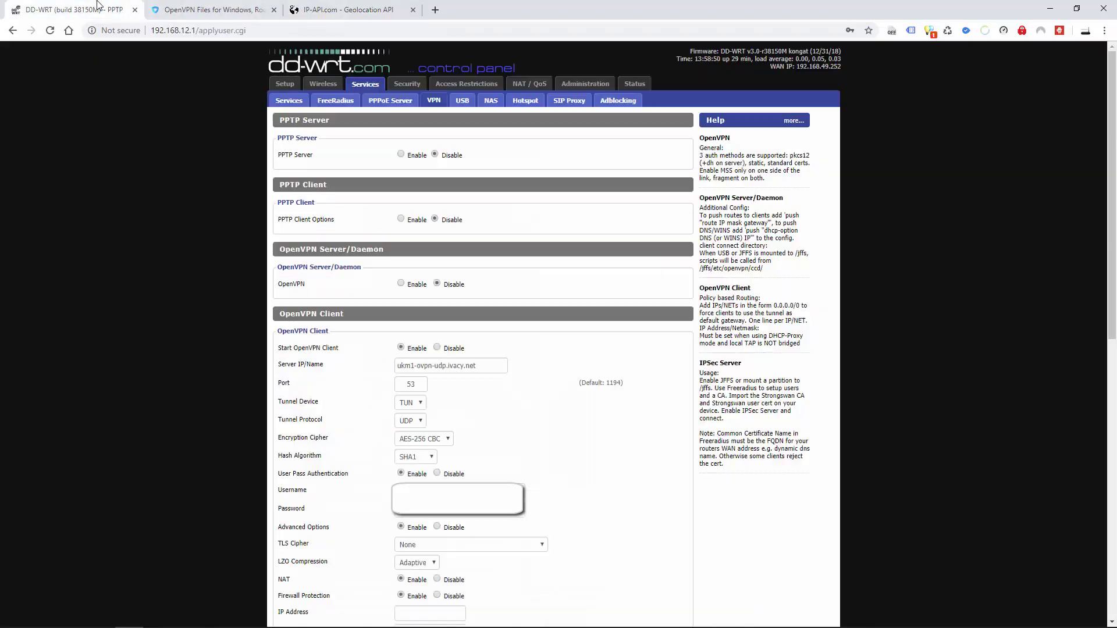